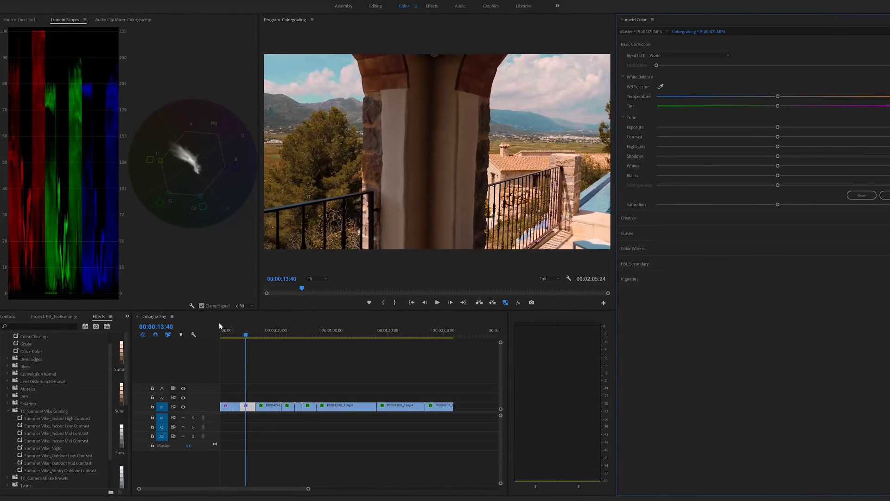
Switch off the existing Lumetri Color grade on clip P1004171.MP4, with the playhead near 00:00:17:00
{"action": "left_click_drag", "start_coordinate": [245, 335], "coordinate": [251, 342]}
{"action": "left_click", "coordinate": [18, 316]}
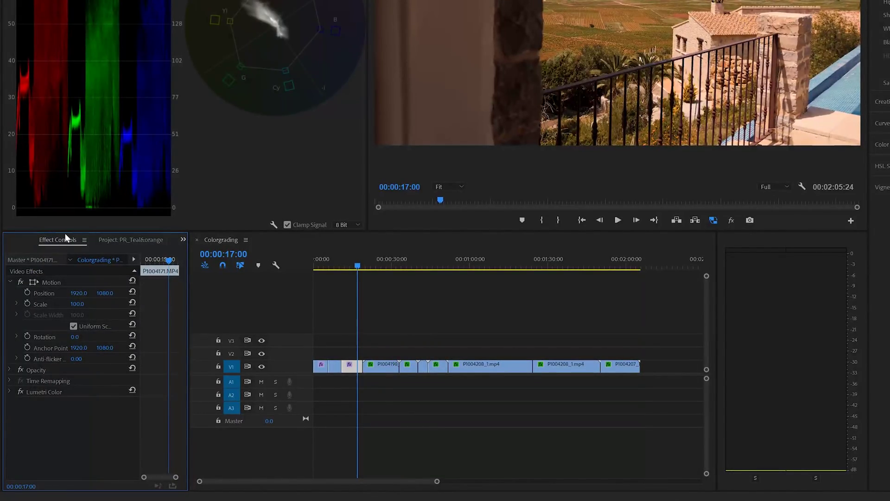
{"action": "left_click", "coordinate": [20, 393]}
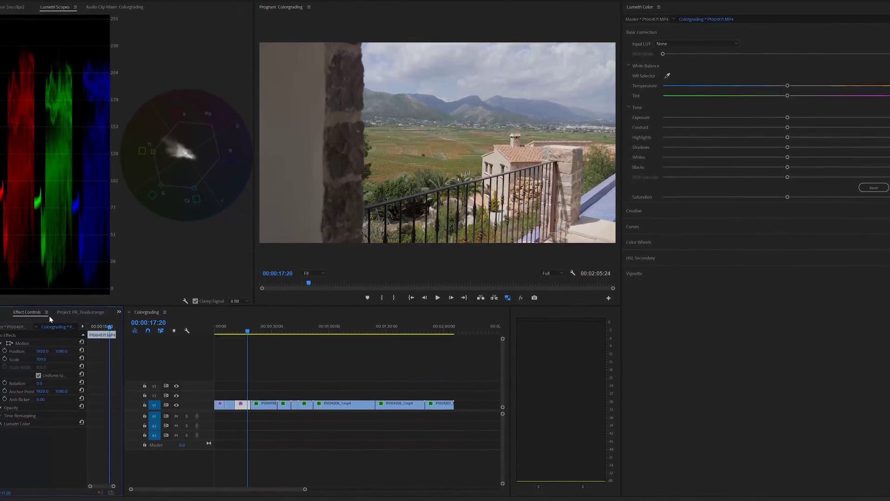
Bring up the effects list and select the TC_Summer Vibe Grading preset folder
{"action": "left_click", "coordinate": [81, 312]}
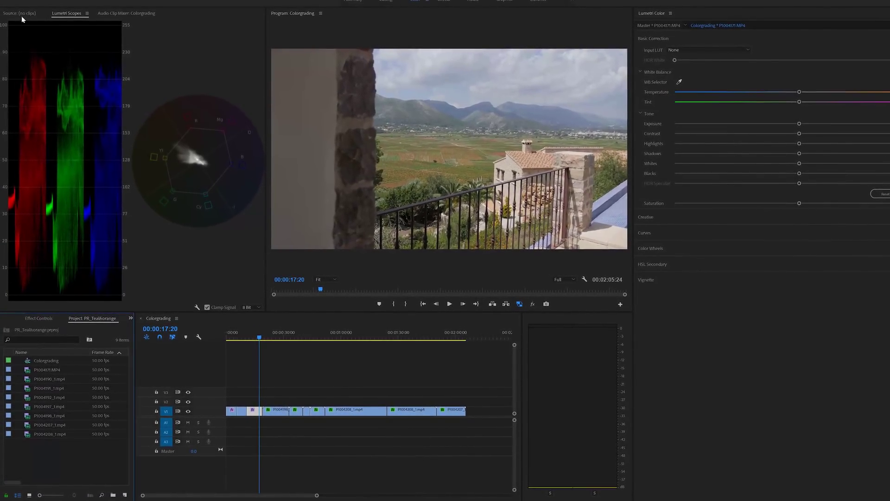
{"action": "left_click", "coordinate": [131, 318]}
{"action": "left_click", "coordinate": [140, 343]}
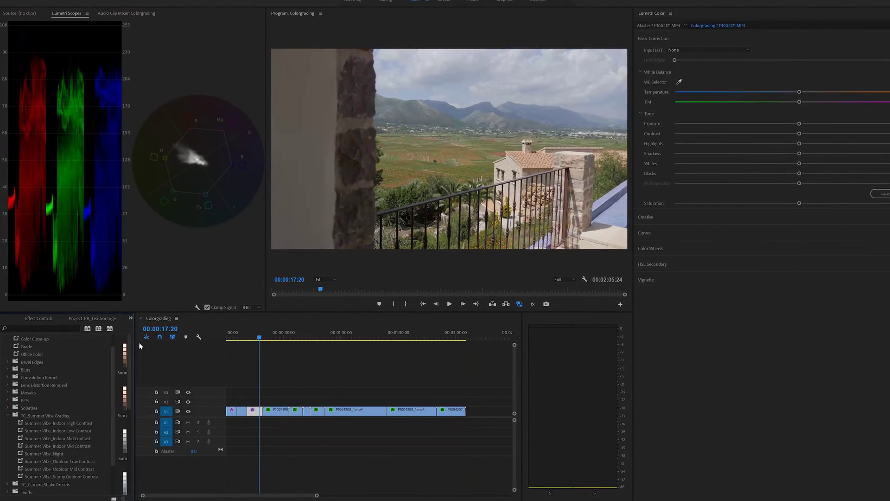
{"action": "left_click_drag", "start_coordinate": [51, 312], "coordinate": [54, 277]}
{"action": "left_click", "coordinate": [32, 380]}
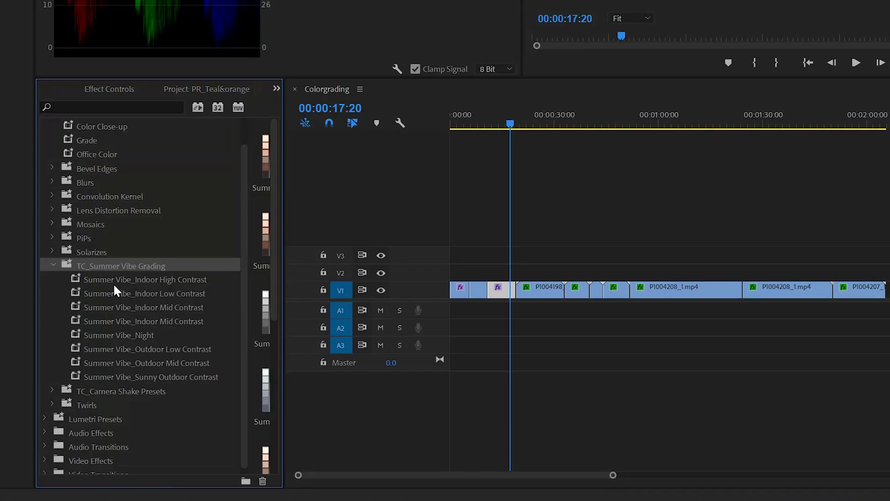
Look through the Summer Vibe presets from Indoor High Contrast to Outdoor Mid Contrast
{"action": "left_click", "coordinate": [113, 280]}
{"action": "left_click", "coordinate": [119, 292]}
{"action": "left_click", "coordinate": [118, 306]}
{"action": "left_click", "coordinate": [116, 320]}
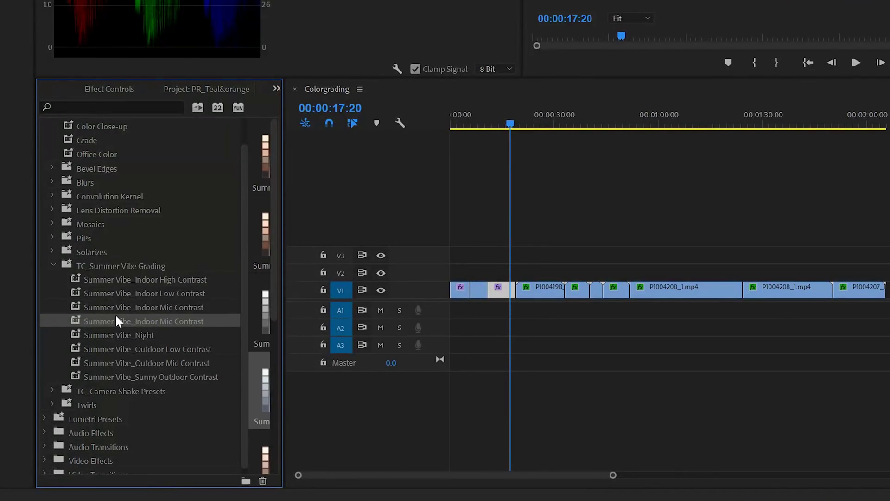
{"action": "left_click", "coordinate": [106, 335]}
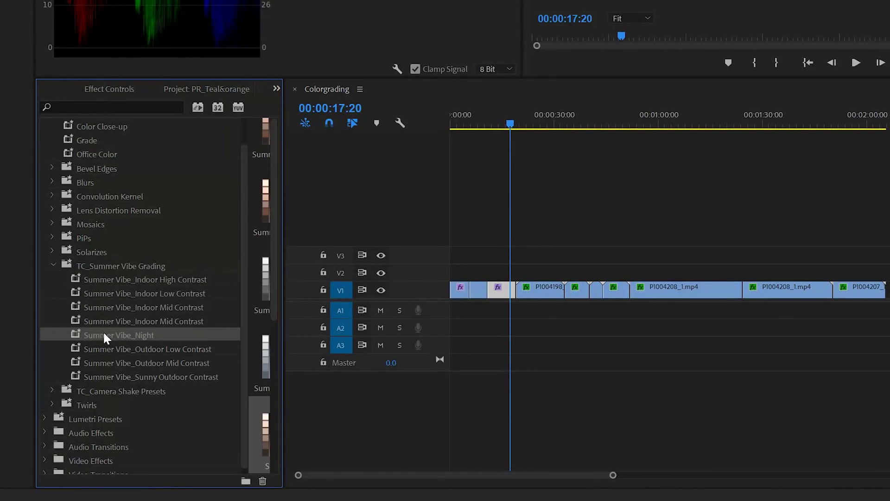
{"action": "left_click", "coordinate": [140, 349]}
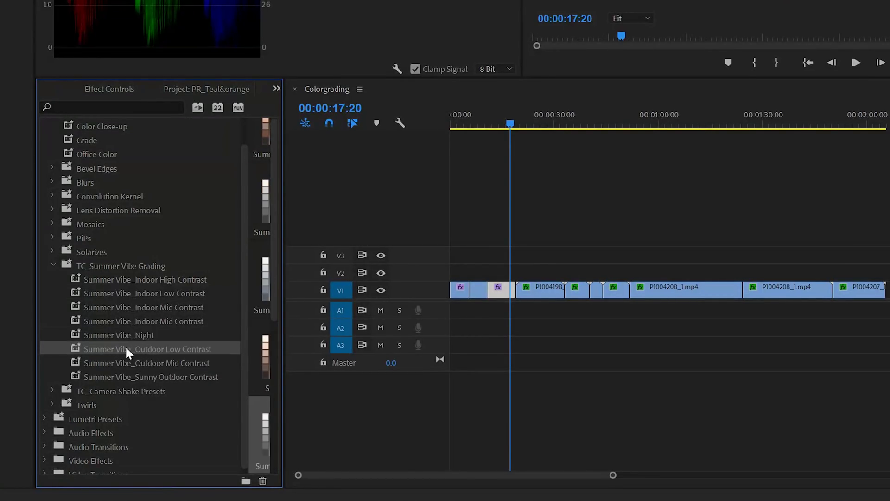
{"action": "left_click", "coordinate": [138, 363]}
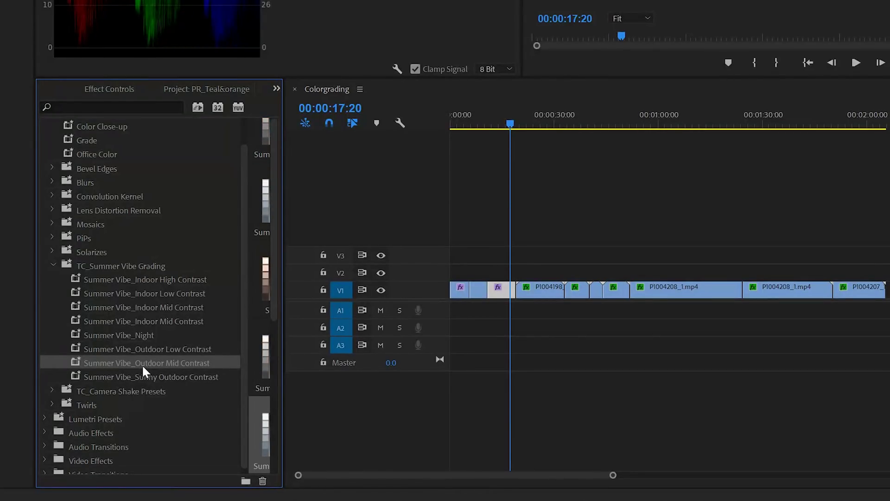
Try the Summer Vibe_Sunny Outdoor Contrast preset on clip P1004171.MP4, and undo it
{"action": "left_click", "coordinate": [181, 378]}
{"action": "left_click_drag", "start_coordinate": [171, 374], "coordinate": [509, 288]}
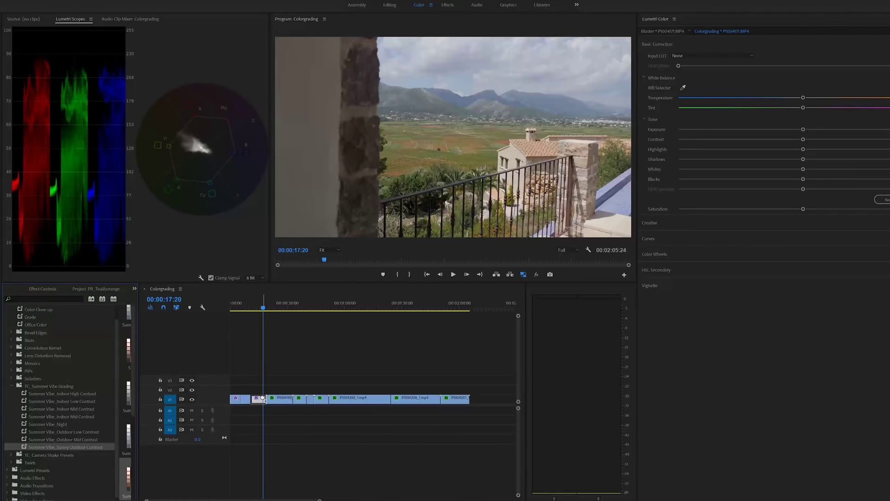
{"action": "left_click_drag", "start_coordinate": [262, 398], "coordinate": [262, 398]}
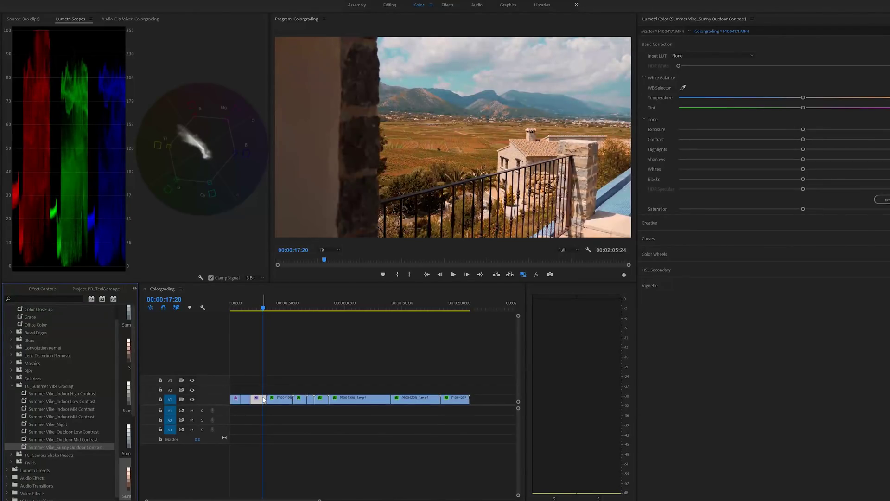
{"action": "key", "text": "ctrl+z"}
Try the Summer Vibe_Outdoor Mid Contrast and Outdoor Low Contrast presets in turn on the same clip, undoing each
{"action": "left_click_drag", "start_coordinate": [72, 439], "coordinate": [263, 404]}
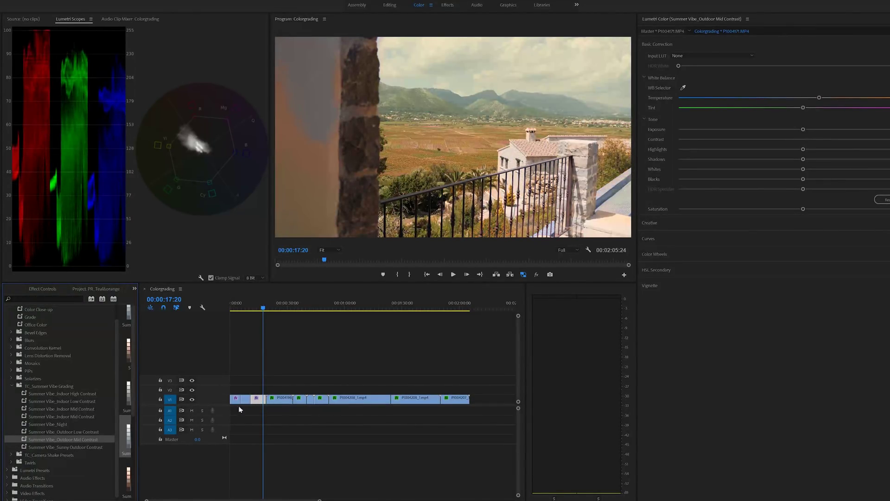
{"action": "key", "text": "ctrl+z"}
{"action": "left_click_drag", "start_coordinate": [54, 431], "coordinate": [262, 399]}
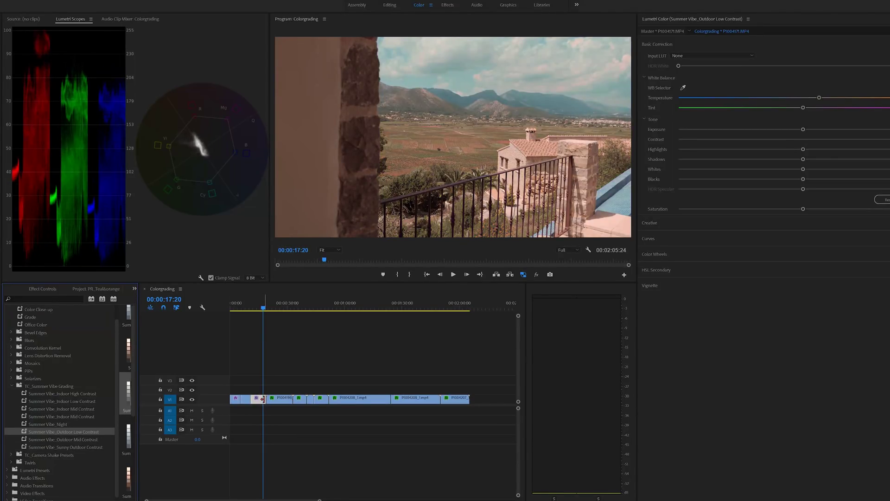
{"action": "key", "text": "ctrl+z"}
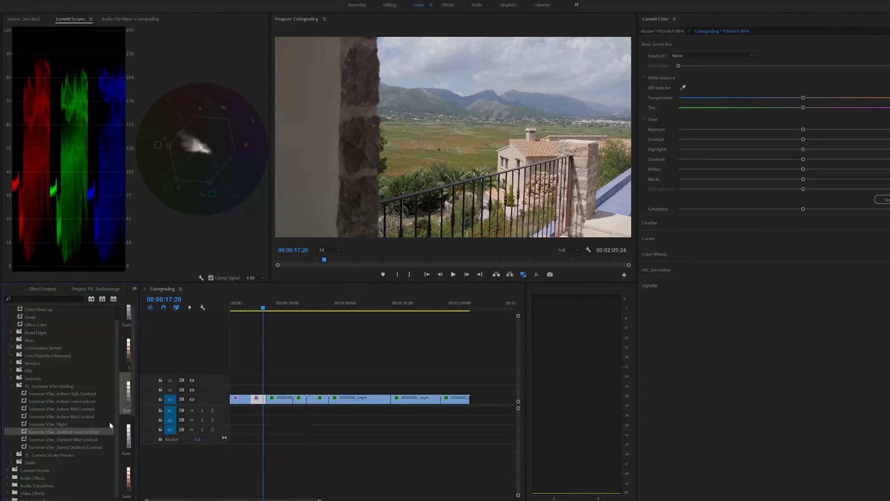
Compare the night parking clip at 00:00:33:10 with each of its two Lumetri Color effects off and on
{"action": "left_click", "coordinate": [242, 305]}
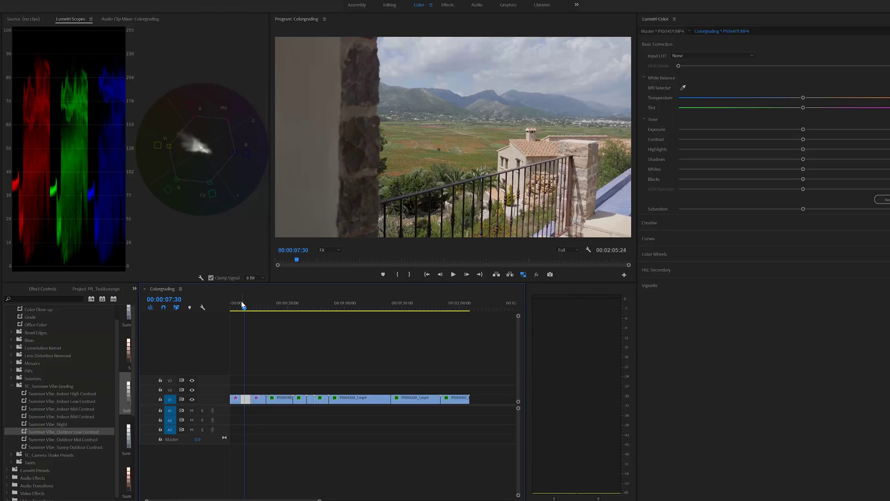
{"action": "left_click_drag", "start_coordinate": [243, 306], "coordinate": [296, 308]}
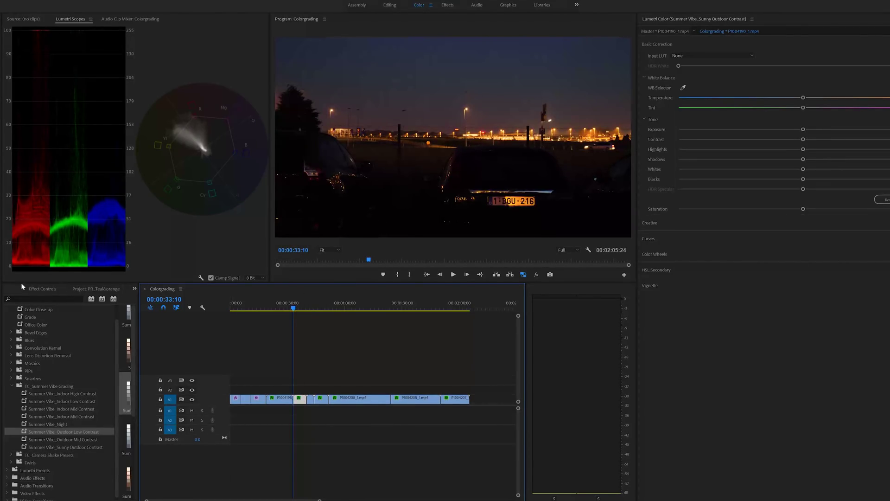
{"action": "left_click", "coordinate": [39, 288]}
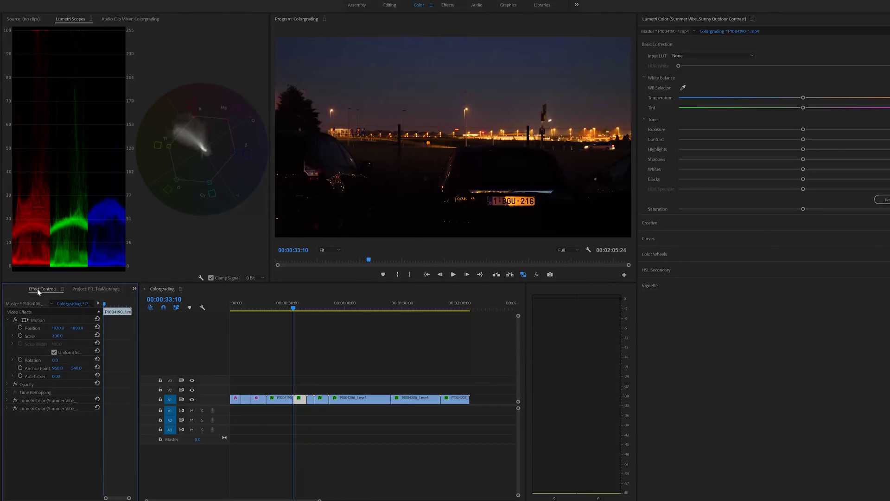
{"action": "left_click", "coordinate": [16, 400]}
{"action": "left_click", "coordinate": [15, 400]}
{"action": "left_click", "coordinate": [15, 408]}
{"action": "left_click", "coordinate": [15, 408]}
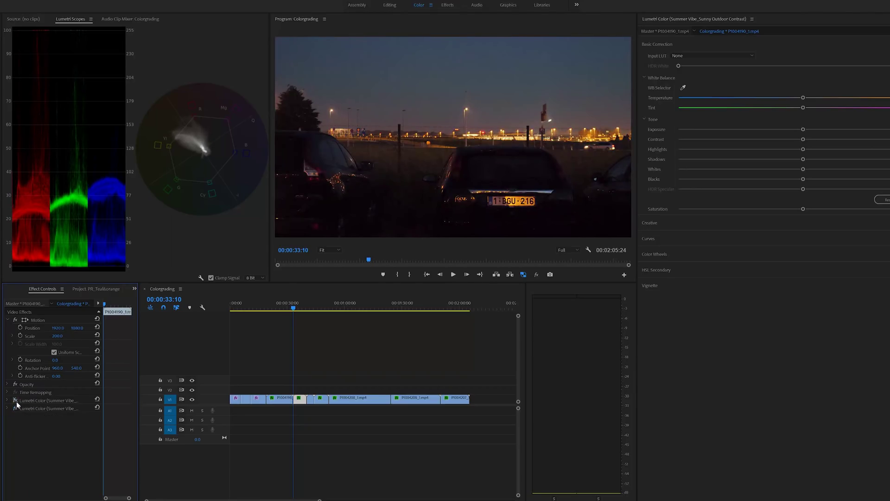
Compare the parking garage clip at 00:00:40:40 with its second Lumetri Color effect off and on
{"action": "left_click_drag", "start_coordinate": [299, 309], "coordinate": [310, 315]}
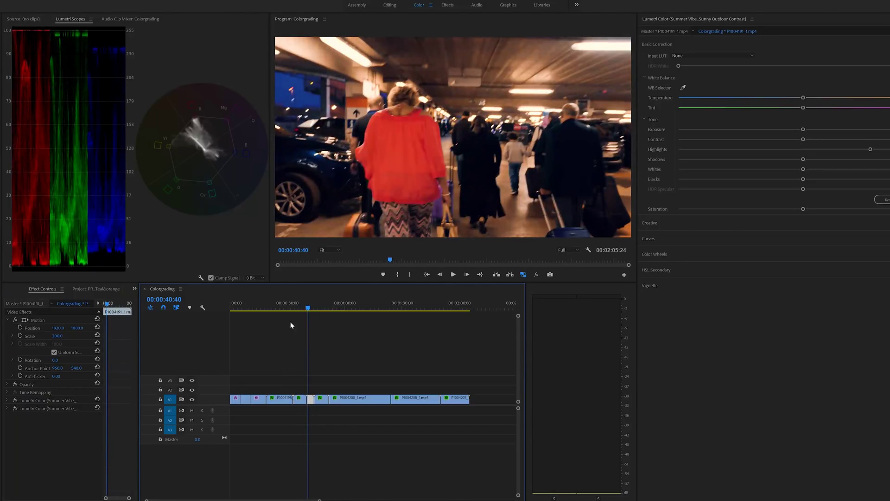
{"action": "left_click", "coordinate": [15, 408]}
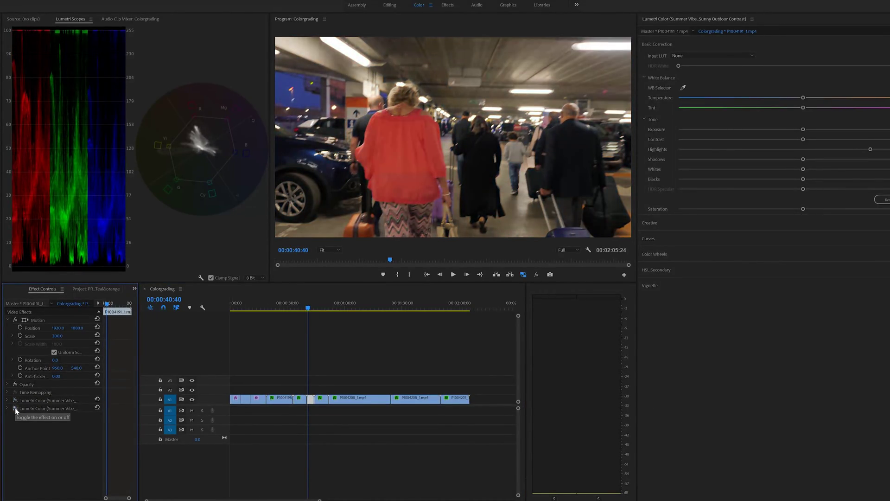
{"action": "left_click", "coordinate": [16, 408]}
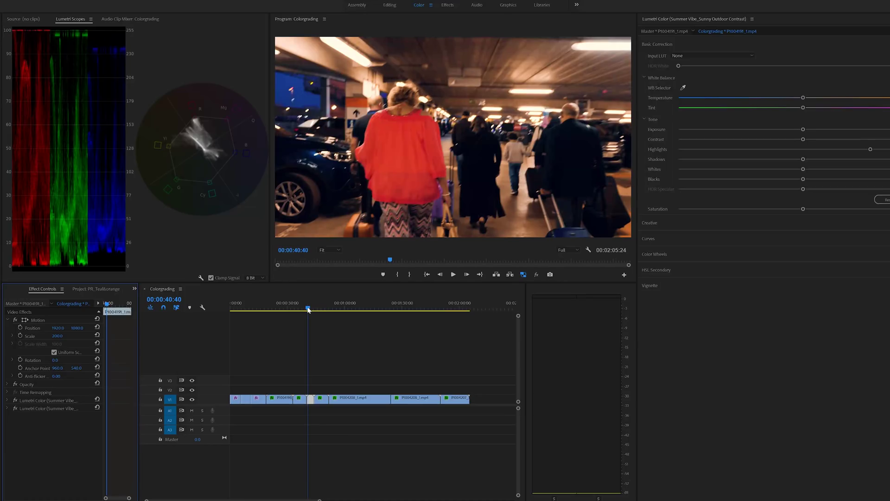
Compare the covered walkway clip at 00:00:44:30 with its first Lumetri Color effect off and on
{"action": "left_click_drag", "start_coordinate": [308, 310], "coordinate": [315, 310]}
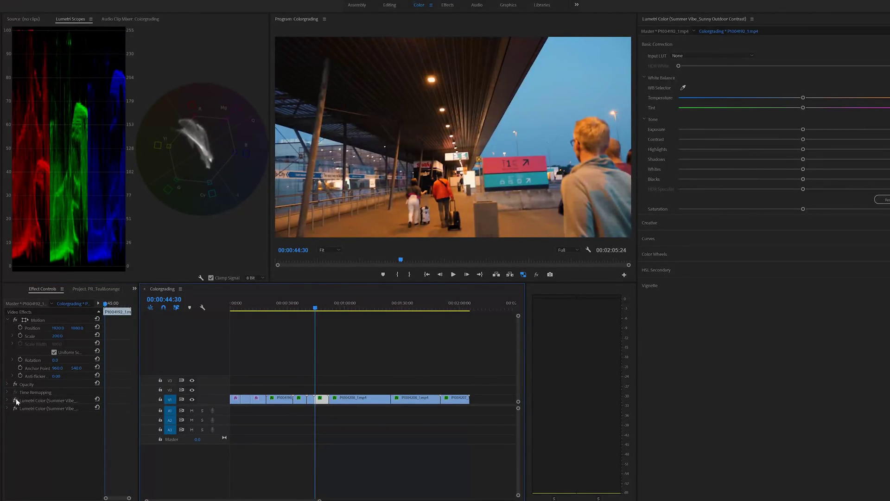
{"action": "left_click", "coordinate": [16, 400]}
{"action": "left_click", "coordinate": [15, 401]}
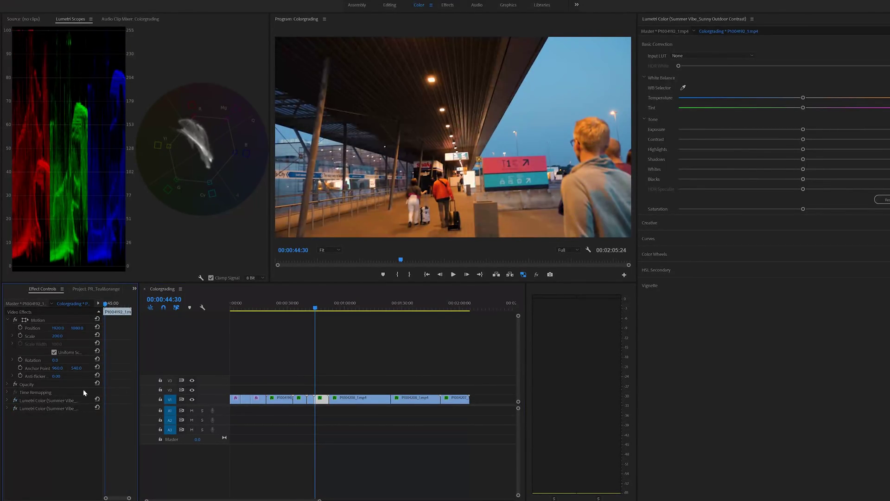
Compare the indoor portrait clip at 00:00:52:00 with its second Lumetri Color effect off and on
{"action": "left_click_drag", "start_coordinate": [333, 308], "coordinate": [330, 307]}
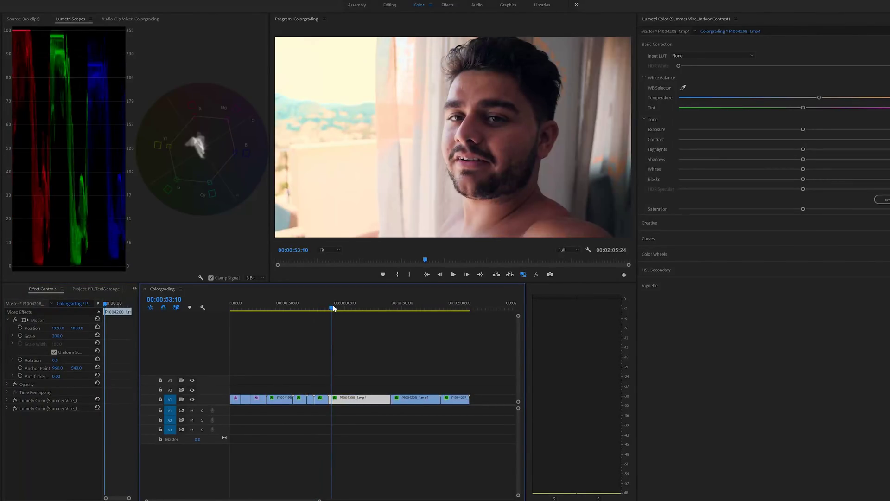
{"action": "left_click", "coordinate": [15, 408]}
{"action": "left_click", "coordinate": [16, 408]}
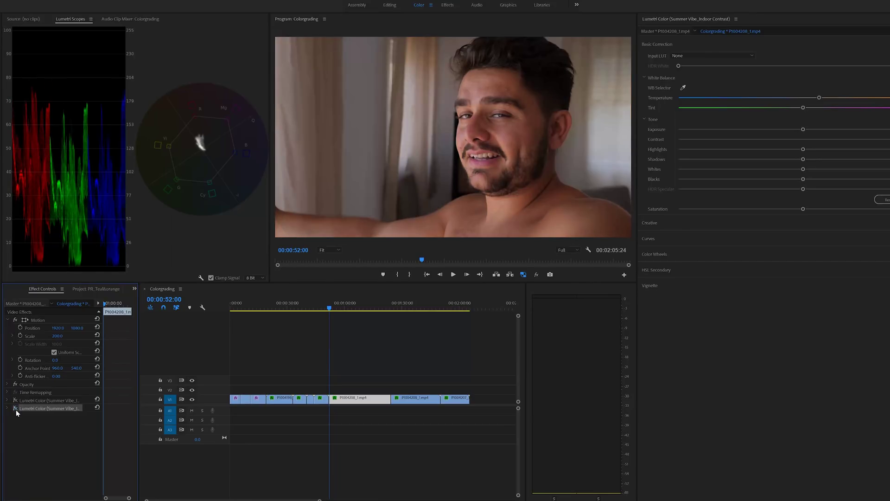
{"action": "left_click", "coordinate": [16, 408]}
{"action": "left_click", "coordinate": [15, 408]}
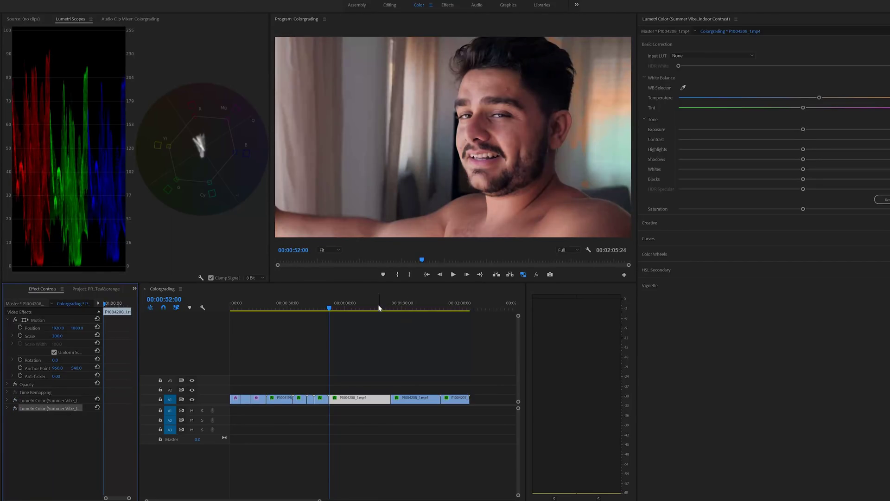
Compare the town landscape clip at 00:01:25:30 with its first Lumetri Color effect off and on
{"action": "left_click", "coordinate": [393, 306]}
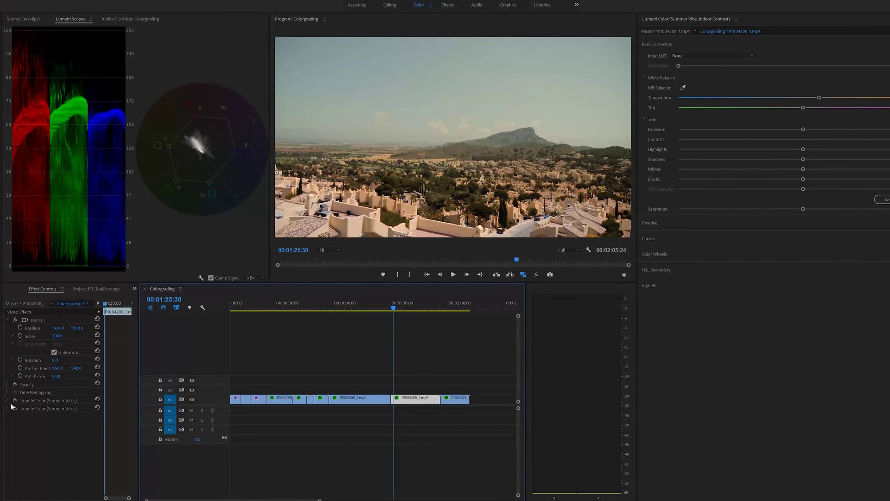
{"action": "left_click", "coordinate": [15, 400]}
{"action": "left_click", "coordinate": [15, 401]}
{"action": "left_click", "coordinate": [16, 401]}
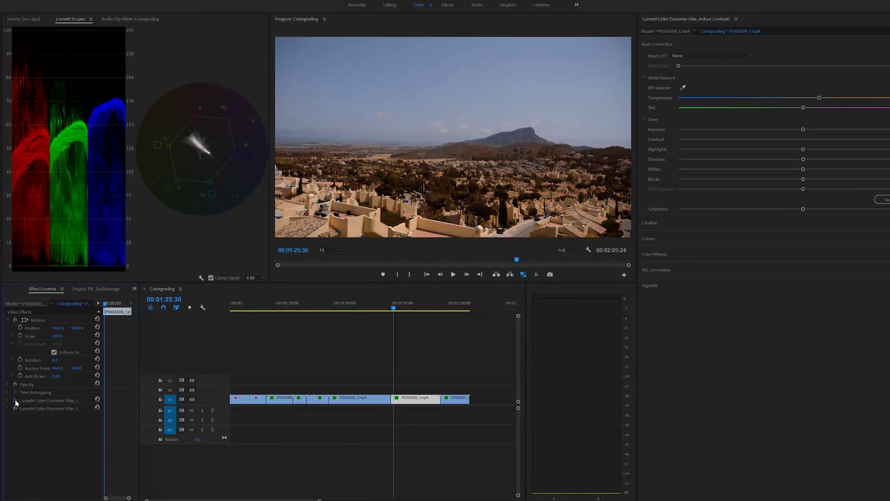
{"action": "left_click", "coordinate": [15, 400]}
Compare the dining room clip at 00:01:50:30 with its Lumetri Color effects off and on
{"action": "mouse_move", "coordinate": [438, 307]}
{"action": "left_mouse_down"}
{"action": "mouse_move", "coordinate": [411, 309]}
{"action": "mouse_move", "coordinate": [442, 316]}
{"action": "left_mouse_up"}
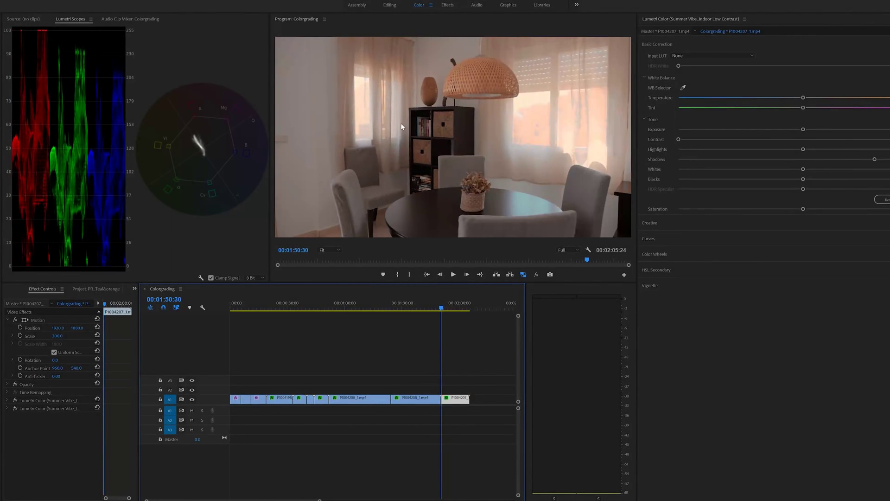
{"action": "left_click", "coordinate": [17, 401]}
{"action": "left_click", "coordinate": [16, 408]}
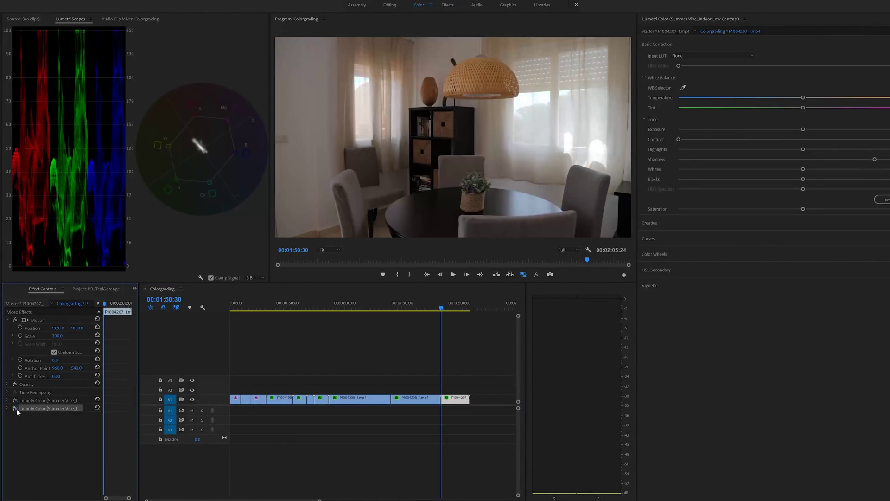
{"action": "left_click", "coordinate": [16, 408]}
{"action": "left_click", "coordinate": [15, 400]}
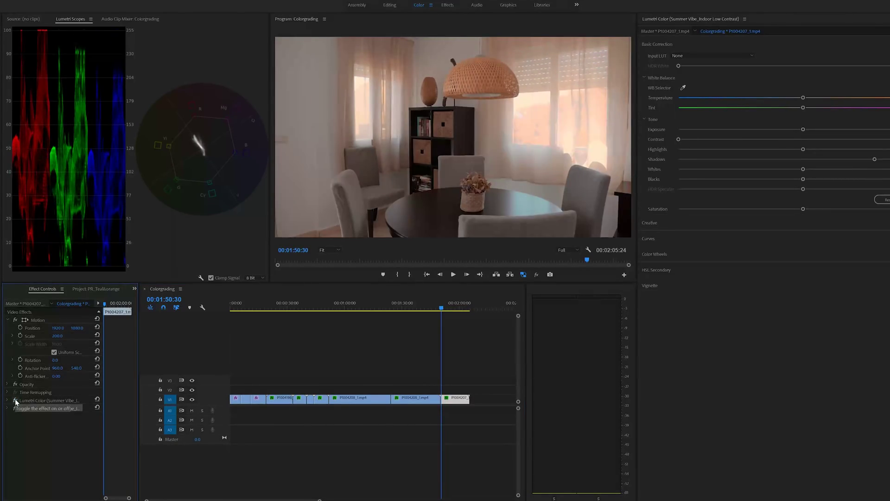
Return the playhead to the ungraded balcony clip P1004171.MP4 at 00:00:18:10
{"action": "left_click", "coordinate": [268, 309]}
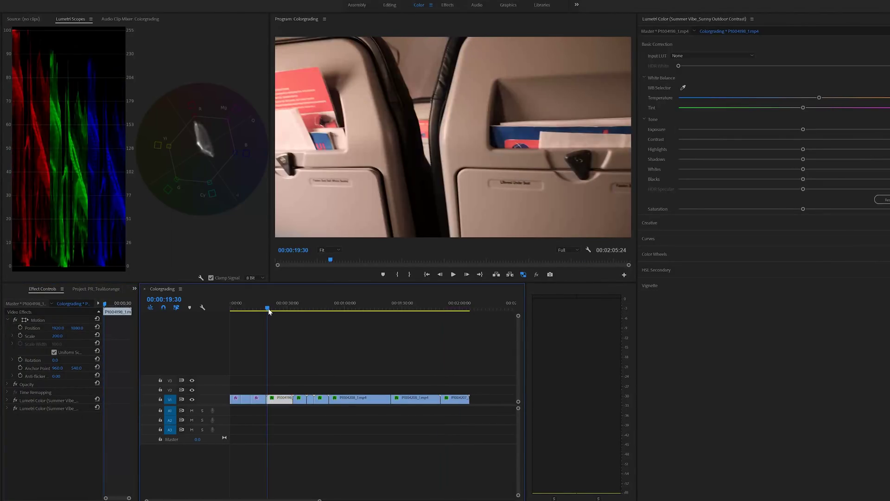
{"action": "left_click", "coordinate": [252, 308]}
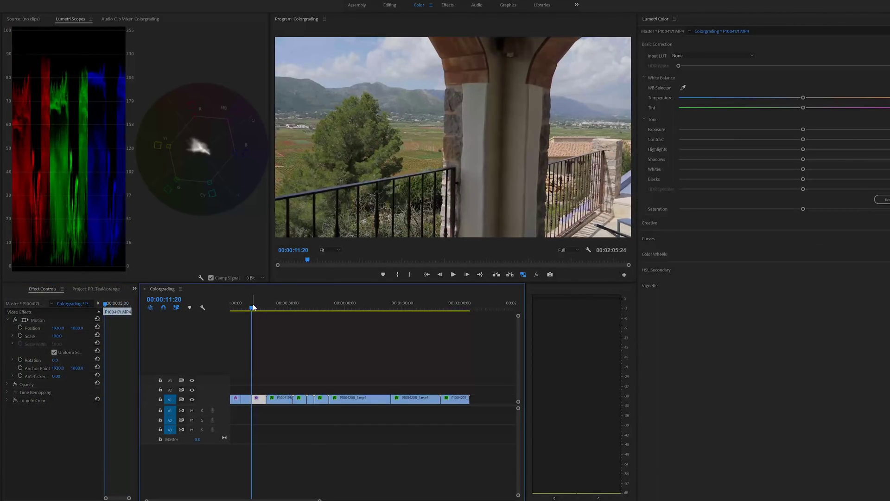
{"action": "left_click_drag", "start_coordinate": [254, 307], "coordinate": [265, 309]}
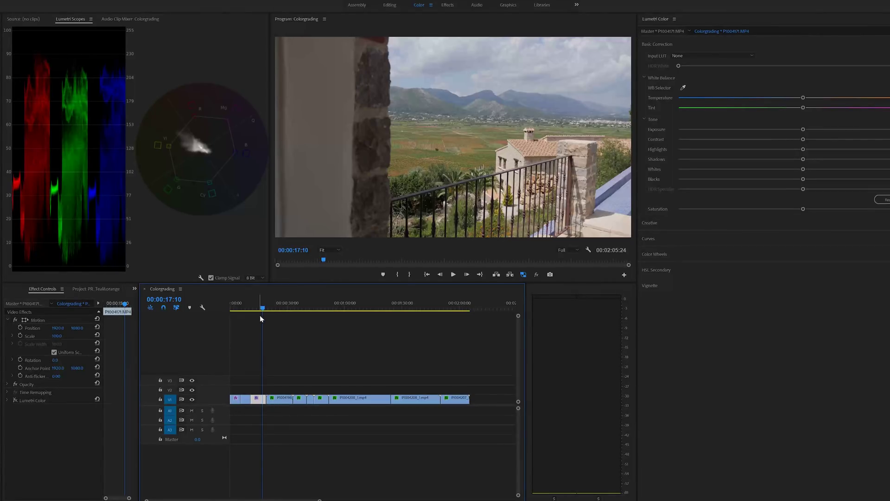
{"action": "left_click_drag", "start_coordinate": [263, 311], "coordinate": [266, 311]}
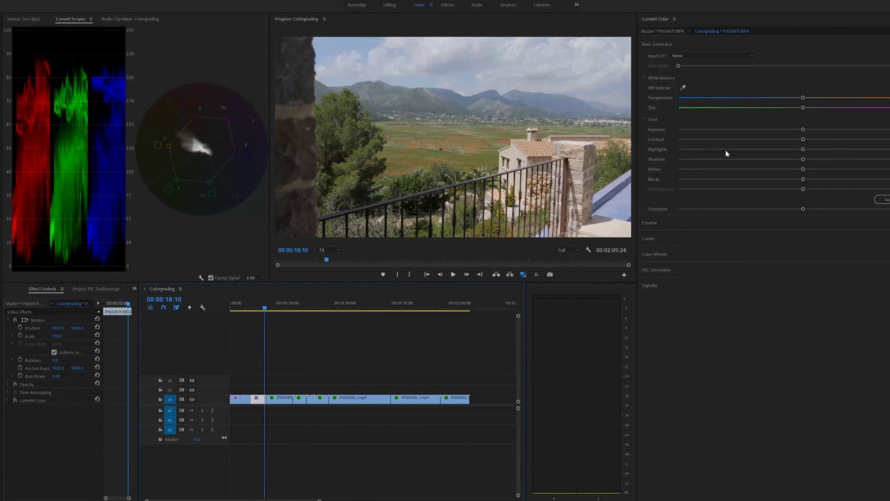
Remove the existing Lumetri Color effect from the balcony clip P1004171.MP4
{"action": "left_click_drag", "start_coordinate": [808, 140], "coordinate": [858, 143]}
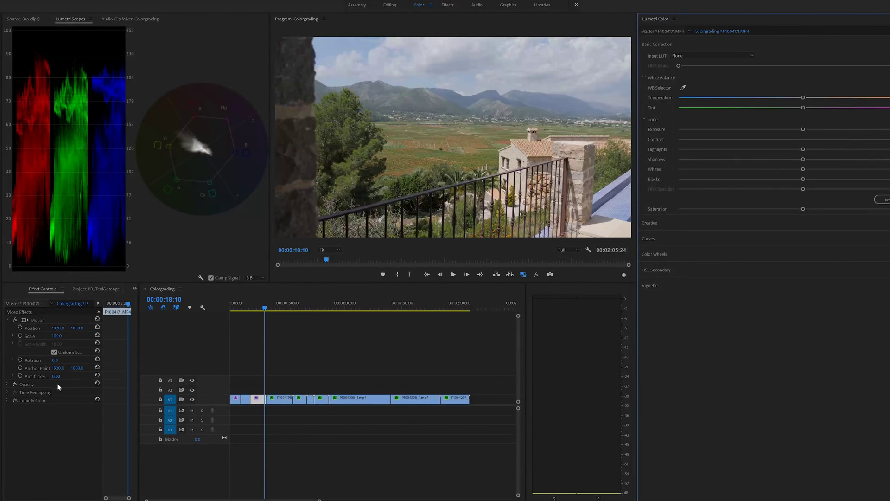
{"action": "left_click", "coordinate": [30, 401]}
{"action": "key", "text": "Delete"}
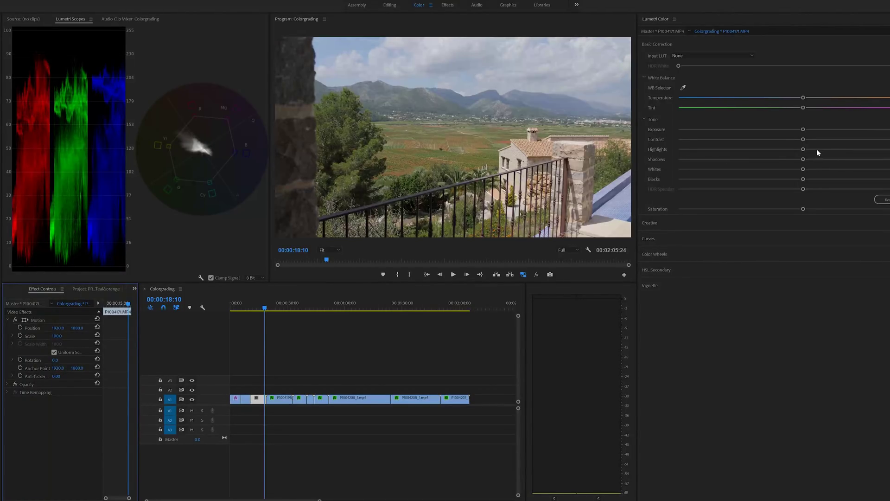
In Basic Correction, moderately raise the balcony clip's Contrast and Highlights, and slightly raise its Saturation and Shadows
{"action": "left_click_drag", "start_coordinate": [803, 139], "coordinate": [845, 140]}
{"action": "left_click_drag", "start_coordinate": [803, 208], "coordinate": [817, 209]}
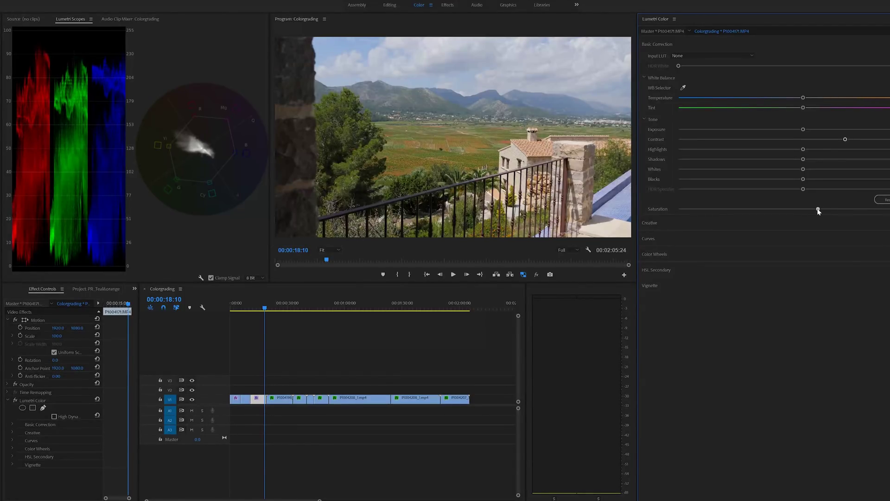
{"action": "left_click_drag", "start_coordinate": [845, 140], "coordinate": [824, 141]}
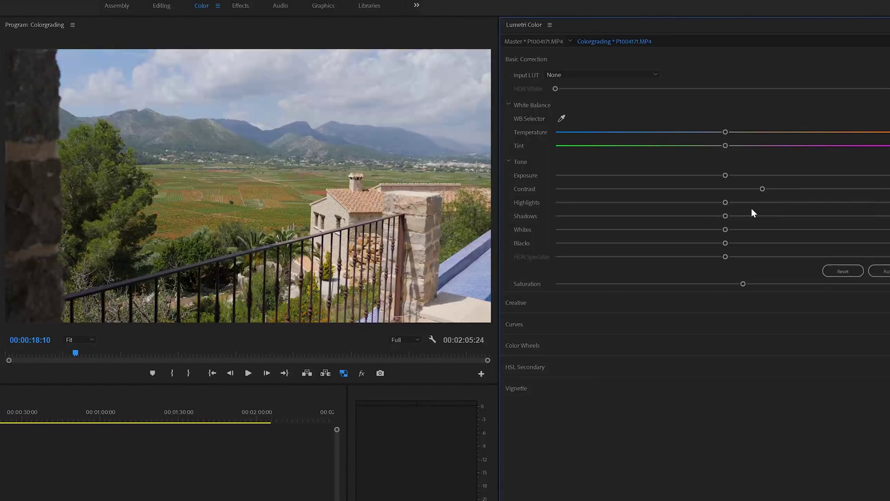
{"action": "left_click_drag", "start_coordinate": [725, 203], "coordinate": [774, 202]}
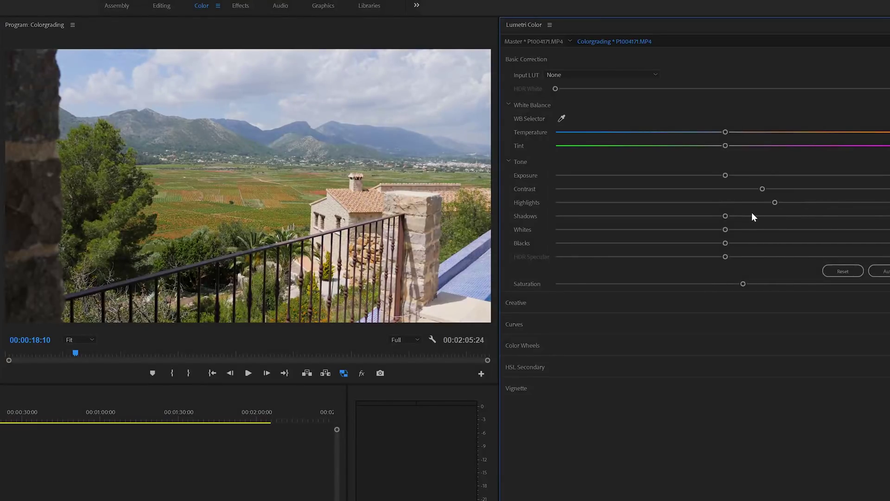
{"action": "mouse_move", "coordinate": [725, 216]}
{"action": "left_mouse_down"}
{"action": "mouse_move", "coordinate": [780, 217]}
{"action": "mouse_move", "coordinate": [677, 216]}
{"action": "mouse_move", "coordinate": [736, 216]}
{"action": "left_mouse_up"}
Try a teal and orange split with the color wheels, pushing Shadows toward blue and Midtones and Highlights toward orange
{"action": "left_click", "coordinate": [552, 345]}
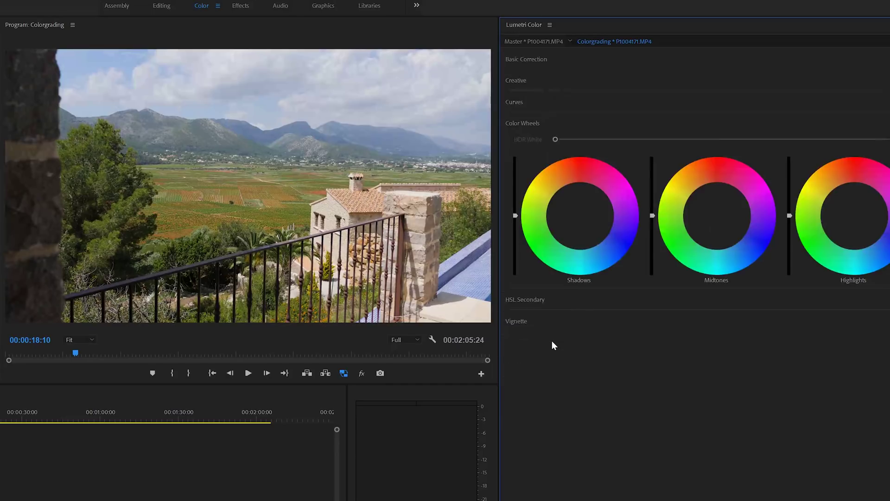
{"action": "left_click_drag", "start_coordinate": [581, 218], "coordinate": [586, 226]}
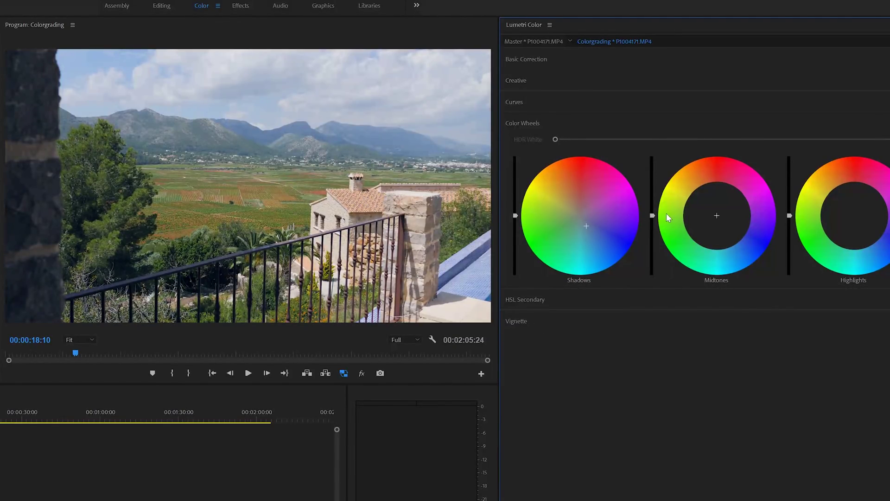
{"action": "left_click_drag", "start_coordinate": [714, 215], "coordinate": [699, 187]}
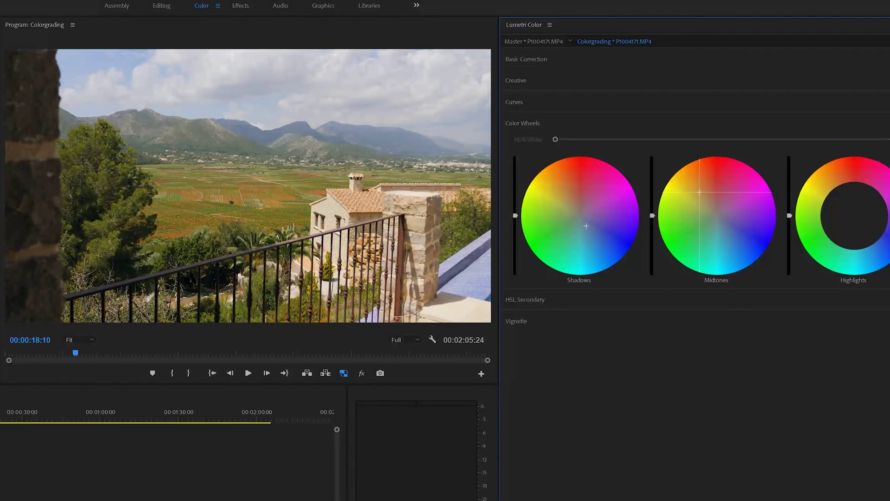
{"action": "left_click_drag", "start_coordinate": [587, 231], "coordinate": [601, 257]}
{"action": "left_click_drag", "start_coordinate": [700, 189], "coordinate": [694, 169]}
{"action": "left_click_drag", "start_coordinate": [854, 215], "coordinate": [844, 202]}
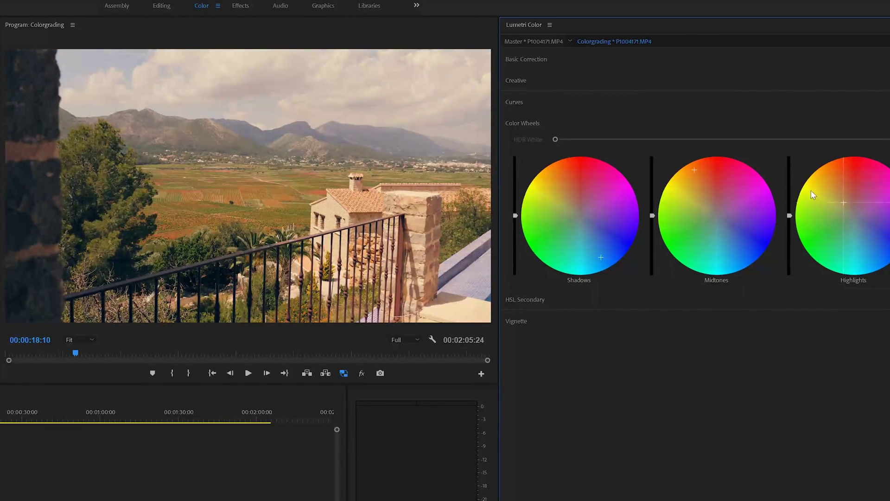
Reset the Shadows, Midtones and Highlights color wheels to neutral
{"action": "double_click", "coordinate": [579, 226]}
{"action": "double_click", "coordinate": [722, 219]}
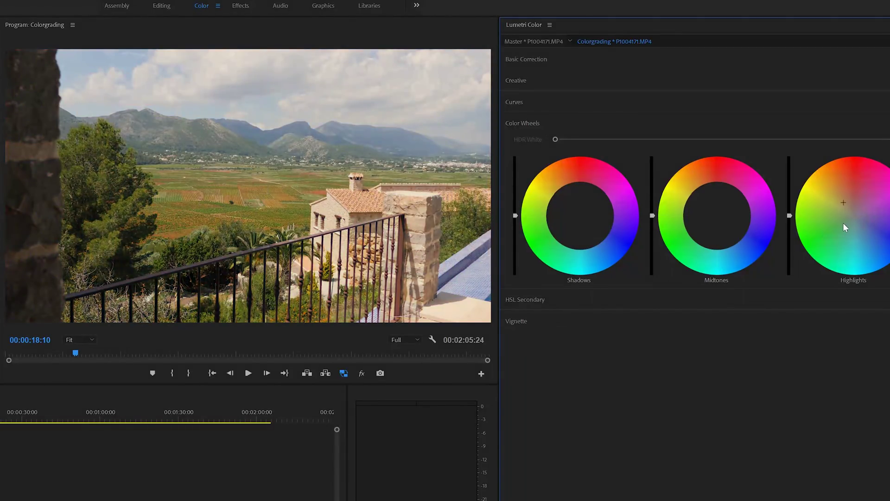
{"action": "double_click", "coordinate": [844, 217]}
Key the greens with HSL Secondary and extend the hue range through yellow toward orange
{"action": "left_click", "coordinate": [541, 304]}
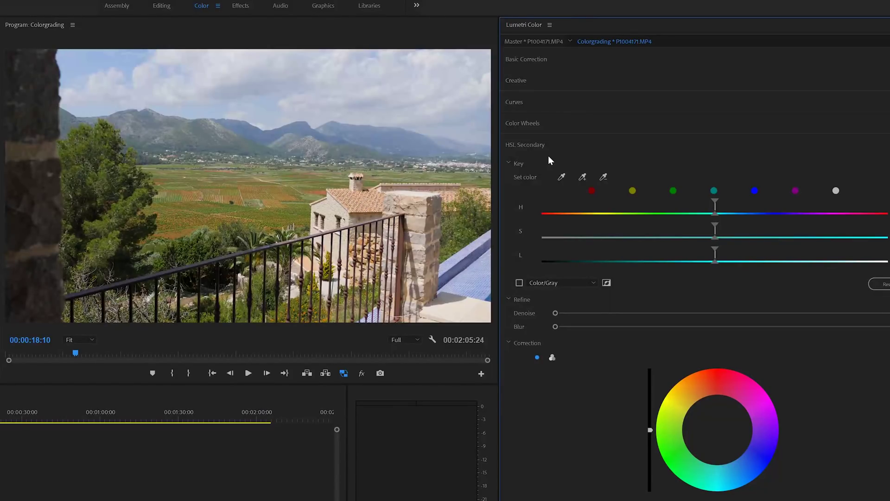
{"action": "left_click", "coordinate": [672, 190]}
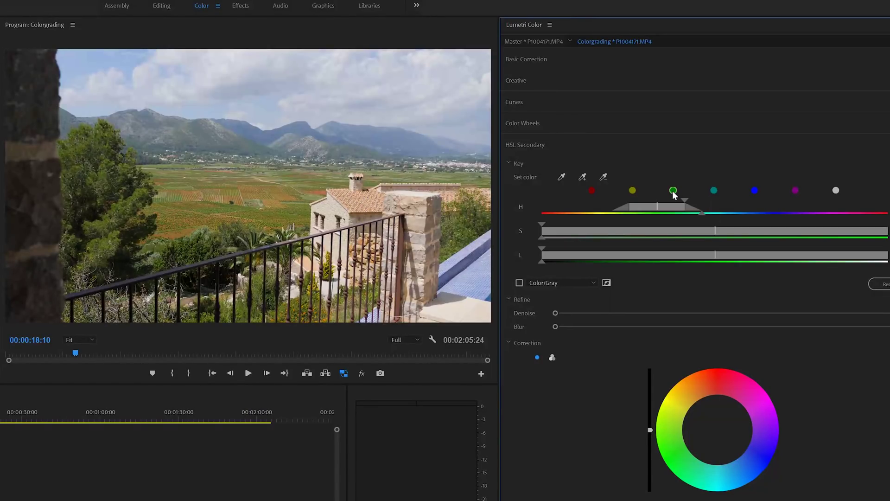
{"action": "mouse_move", "coordinate": [670, 207]}
{"action": "left_mouse_down"}
{"action": "mouse_move", "coordinate": [626, 215]}
{"action": "mouse_move", "coordinate": [608, 205]}
{"action": "mouse_move", "coordinate": [640, 202]}
{"action": "mouse_move", "coordinate": [680, 224]}
{"action": "mouse_move", "coordinate": [611, 207]}
{"action": "mouse_move", "coordinate": [659, 222]}
{"action": "mouse_move", "coordinate": [638, 227]}
{"action": "mouse_move", "coordinate": [646, 227]}
{"action": "mouse_move", "coordinate": [657, 207]}
{"action": "left_mouse_up"}
{"action": "left_click", "coordinate": [520, 282]}
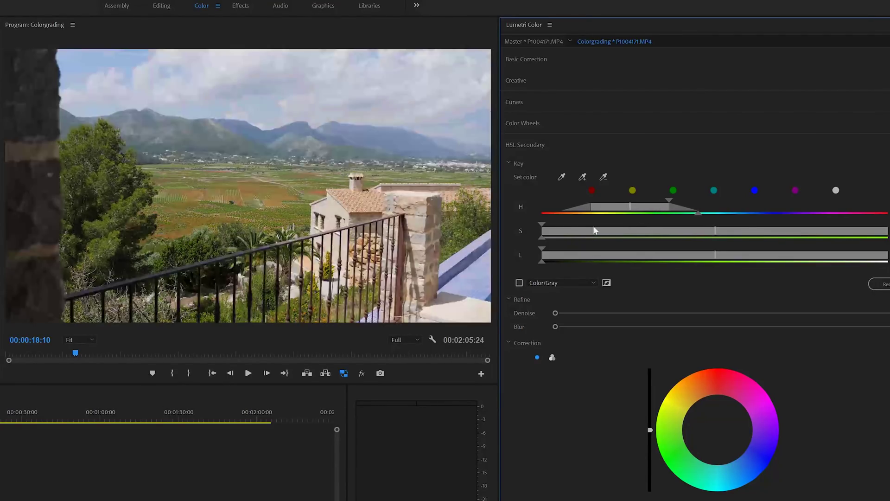
Inspect the green key with the Color/Gray mask, set its Blur to 30.0, and hide the mask
{"action": "left_click", "coordinate": [519, 283]}
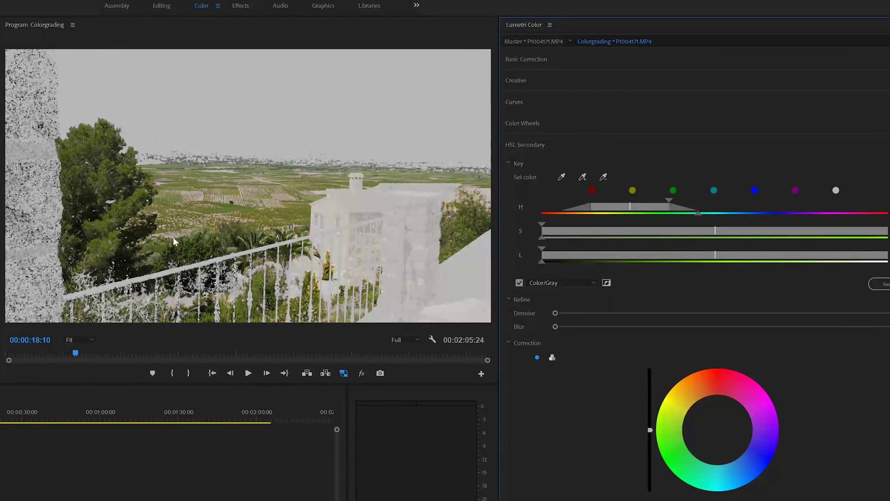
{"action": "left_click", "coordinate": [519, 283]}
{"action": "left_click", "coordinate": [519, 283]}
{"action": "left_click_drag", "start_coordinate": [555, 327], "coordinate": [886, 326]}
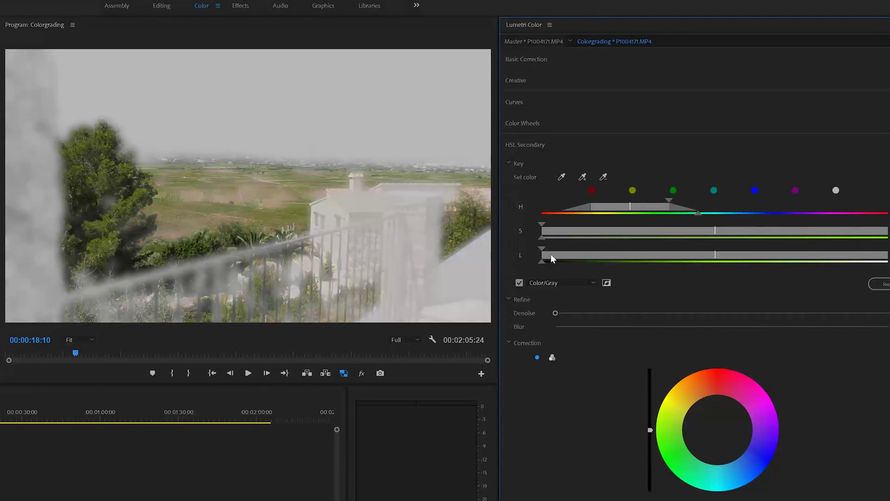
{"action": "left_click", "coordinate": [520, 284]}
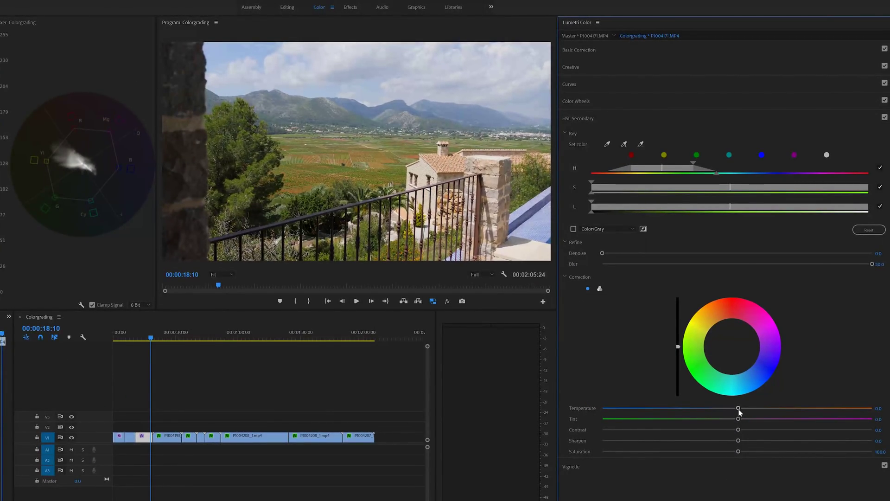
Correct the keyed greens toward orange with Temperature 61.7, Tint 23.0 and Contrast 63.5, comparing HSL Secondary off and on
{"action": "left_click_drag", "start_coordinate": [738, 408], "coordinate": [817, 408]}
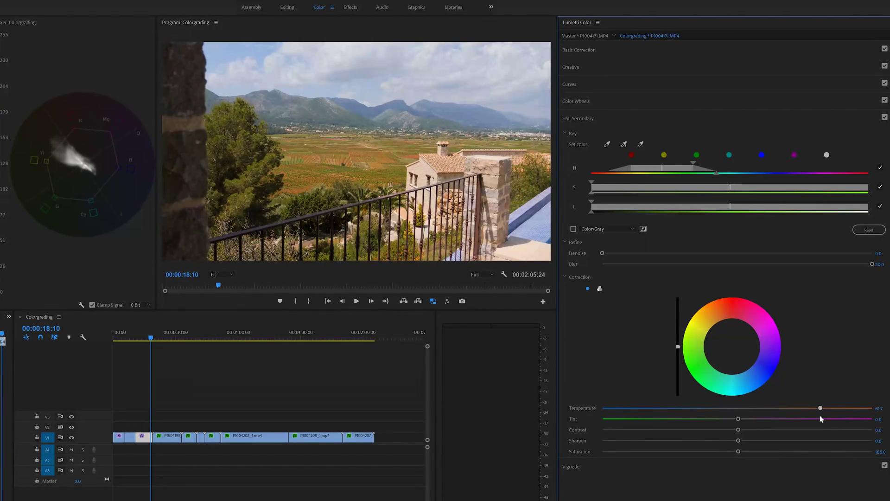
{"action": "left_click", "coordinate": [884, 117]}
{"action": "left_click", "coordinate": [884, 116]}
{"action": "left_click_drag", "start_coordinate": [738, 419], "coordinate": [769, 421]}
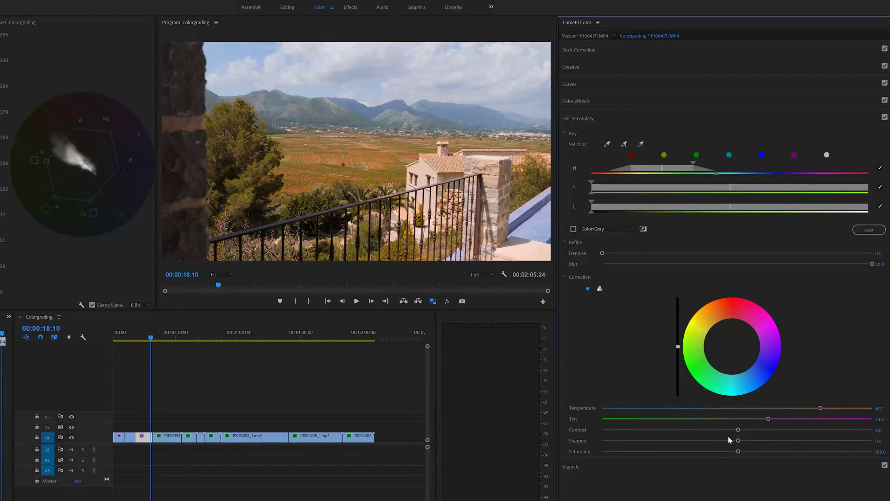
{"action": "mouse_move", "coordinate": [738, 429]}
{"action": "left_mouse_down"}
{"action": "mouse_move", "coordinate": [676, 432]}
{"action": "mouse_move", "coordinate": [823, 432]}
{"action": "left_mouse_up"}
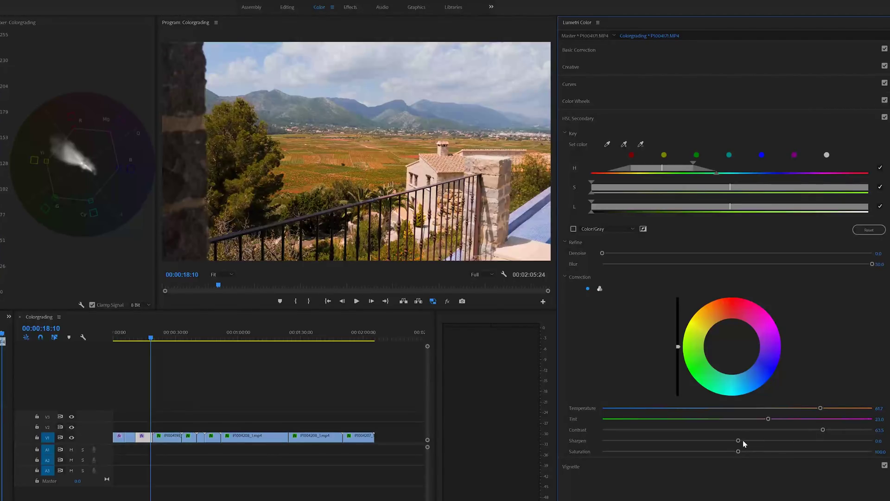
Set the keyed greens' Sharpen to 15.9 and Temperature to 63.5, reduce Saturation to just below 85.0, and compare the correction off and on
{"action": "mouse_move", "coordinate": [739, 441]}
{"action": "left_mouse_down"}
{"action": "mouse_move", "coordinate": [759, 440]}
{"action": "mouse_move", "coordinate": [694, 458]}
{"action": "mouse_move", "coordinate": [716, 459]}
{"action": "left_mouse_up"}
{"action": "left_click_drag", "start_coordinate": [821, 412], "coordinate": [823, 408]}
{"action": "left_click", "coordinate": [885, 118]}
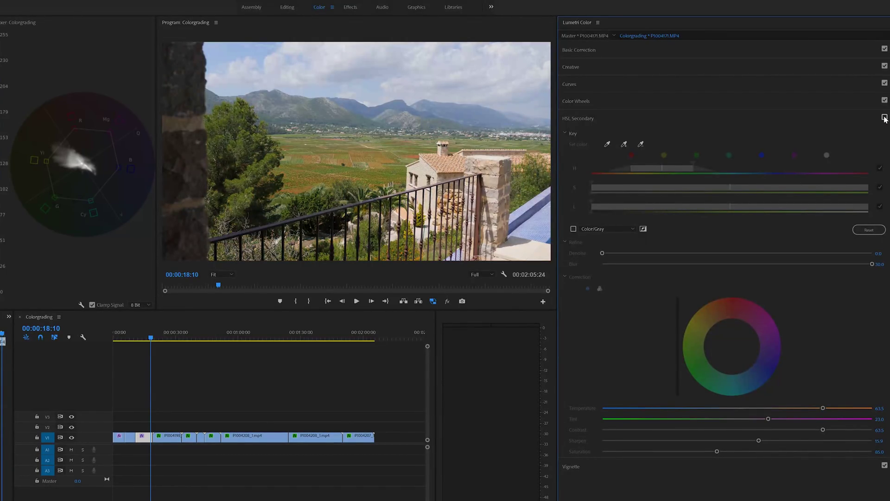
{"action": "left_click", "coordinate": [884, 118]}
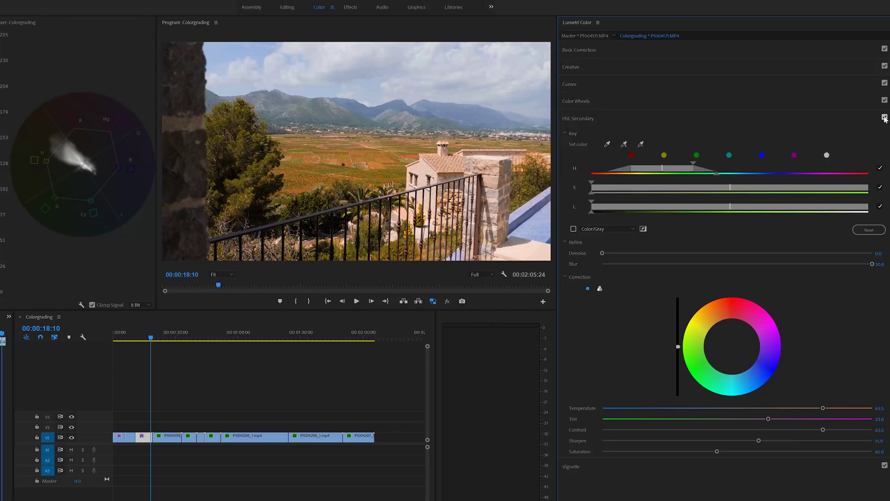
{"action": "left_click", "coordinate": [706, 451]}
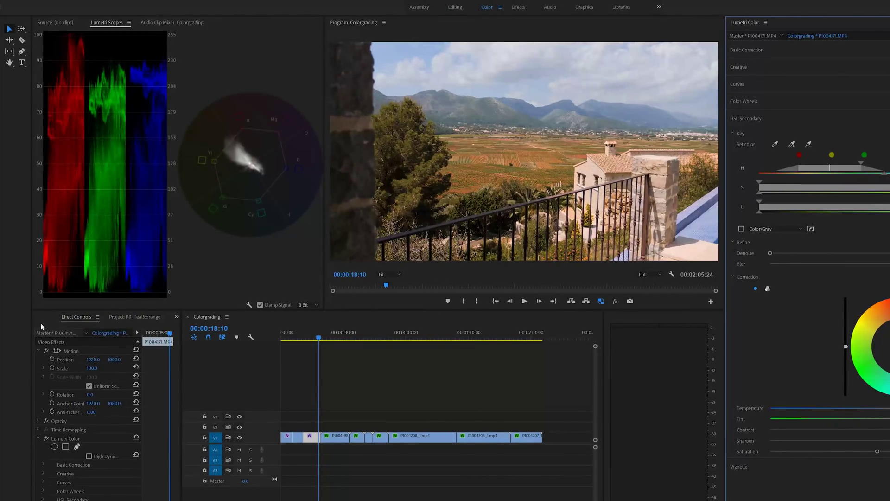
Find the Lumetri Color effect and apply it to the balcony clip as a second instance
{"action": "left_click", "coordinate": [177, 318]}
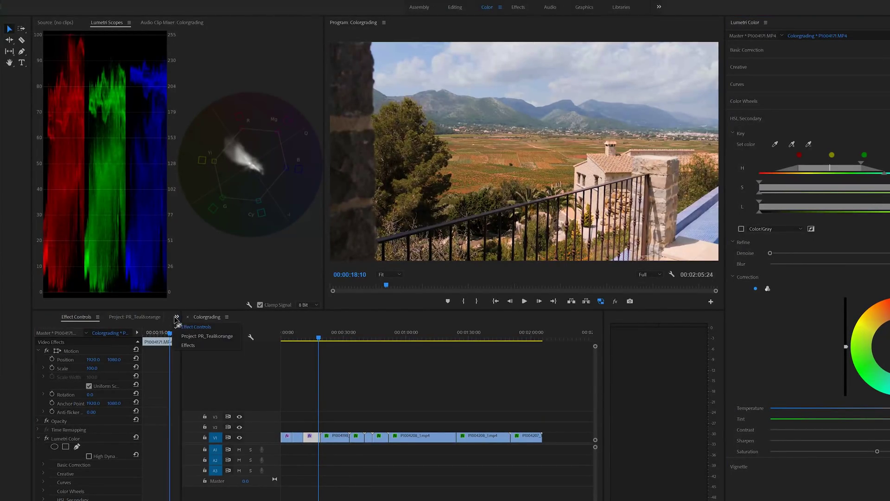
{"action": "left_click", "coordinate": [191, 346]}
{"action": "left_click", "coordinate": [76, 328]}
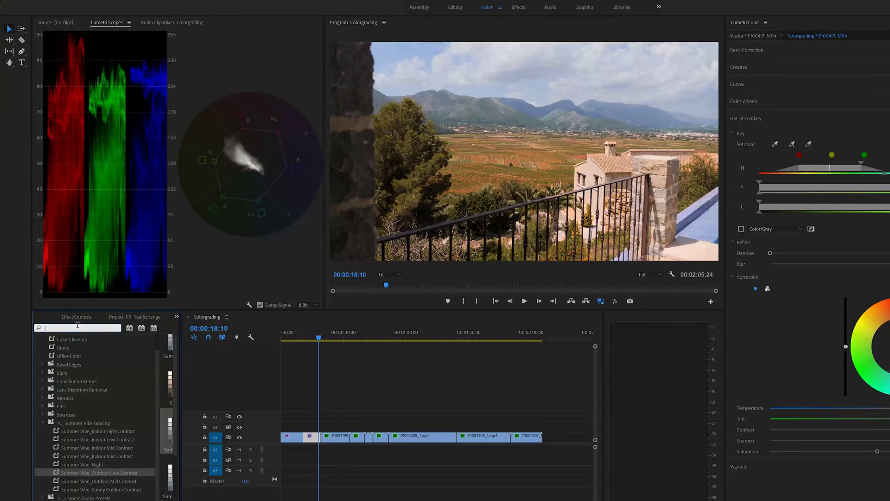
{"action": "type", "text": "lumetri color"}
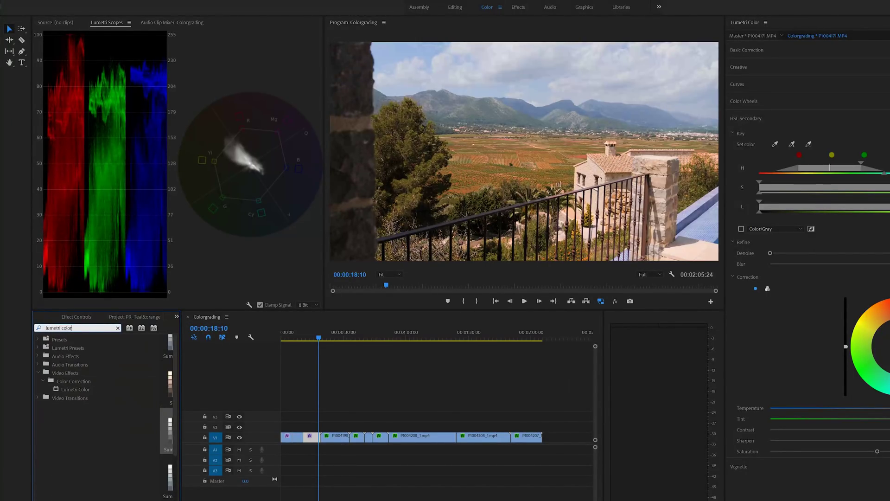
{"action": "left_click_drag", "start_coordinate": [72, 391], "coordinate": [316, 436]}
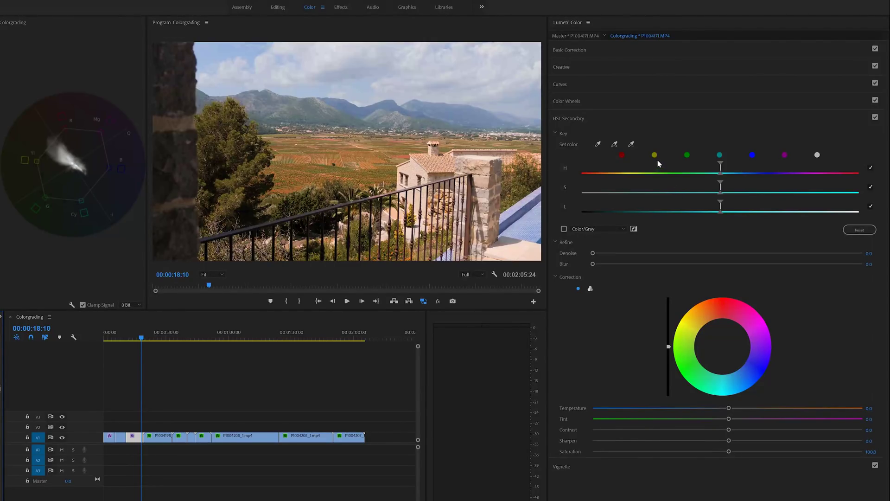
Key the blues in the second effect's HSL Secondary, extend the hue range toward green, and set Blur to 26.7
{"action": "left_click", "coordinate": [752, 155]}
{"action": "left_click_drag", "start_coordinate": [755, 170], "coordinate": [694, 174]}
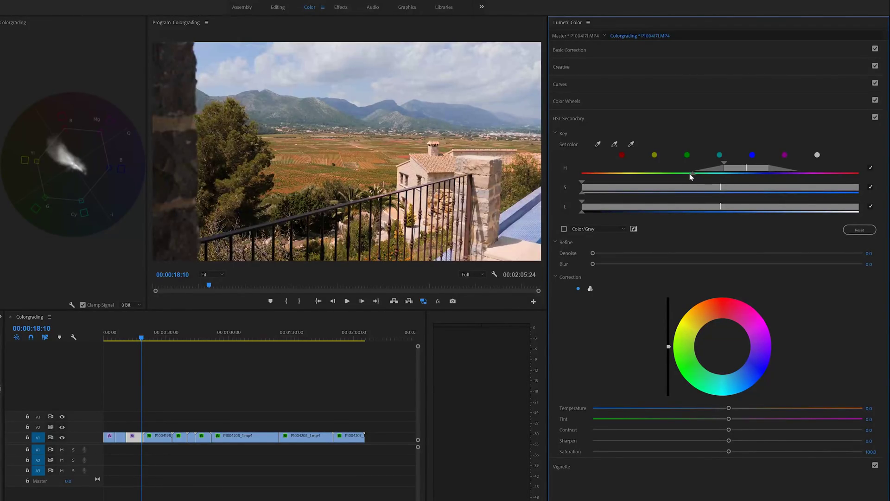
{"action": "left_click_drag", "start_coordinate": [593, 264], "coordinate": [833, 263]}
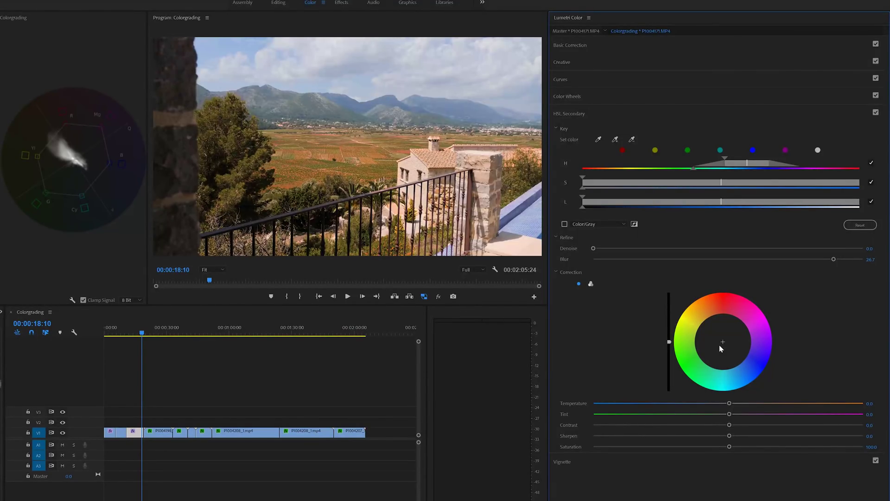
Shift the keyed blues toward blue, set Temperature to 11.6 with a greener Tint, and limit the key's luminance range at both ends
{"action": "mouse_move", "coordinate": [725, 345]}
{"action": "mouse_move", "coordinate": [725, 345]}
{"action": "left_mouse_down"}
{"action": "mouse_move", "coordinate": [745, 356]}
{"action": "mouse_move", "coordinate": [734, 351]}
{"action": "left_mouse_up"}
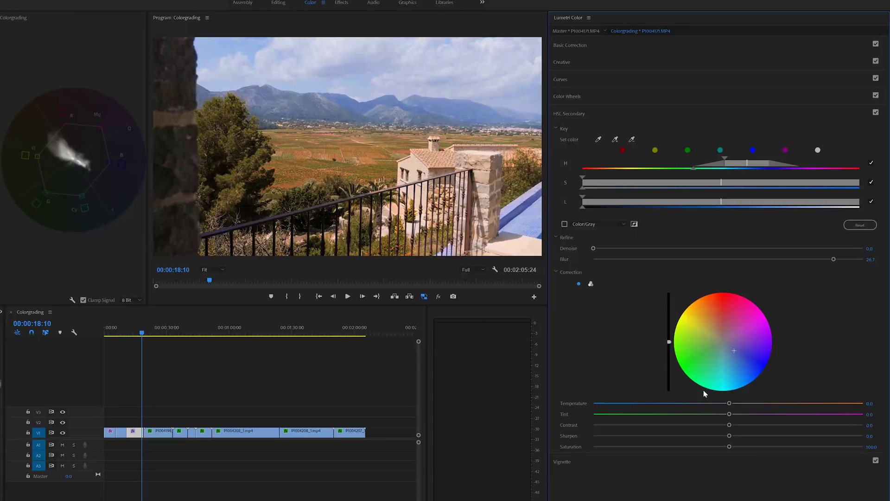
{"action": "mouse_move", "coordinate": [730, 404]}
{"action": "left_mouse_down"}
{"action": "mouse_move", "coordinate": [746, 403]}
{"action": "mouse_move", "coordinate": [702, 415]}
{"action": "left_mouse_up"}
{"action": "left_click_drag", "start_coordinate": [583, 200], "coordinate": [662, 210]}
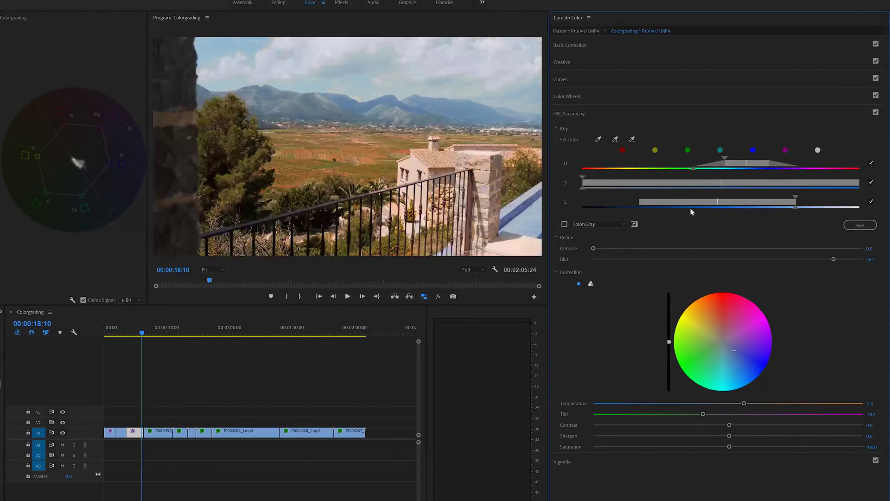
{"action": "left_click_drag", "start_coordinate": [796, 209], "coordinate": [770, 203]}
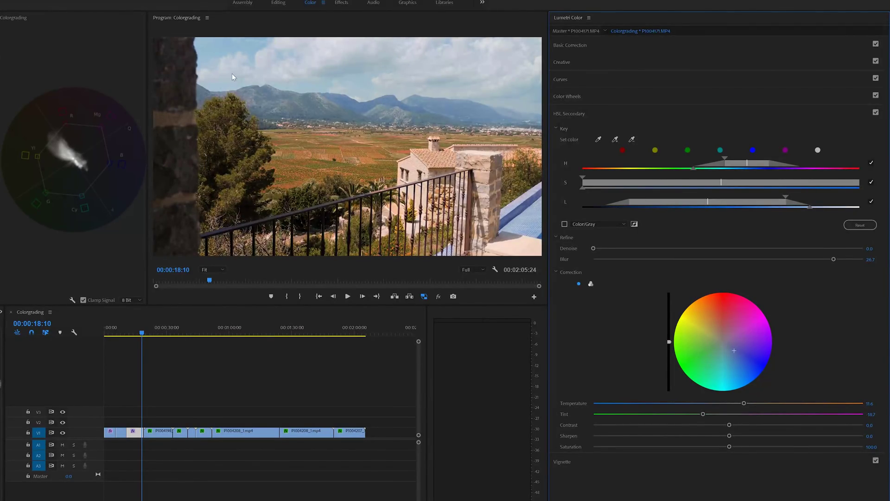
Turn the keyed sky teal with Temperature -12.8, a stronger green Tint and Saturation 116.7, and extend the luminance range into the darks
{"action": "left_click_drag", "start_coordinate": [703, 414], "coordinate": [681, 415]}
{"action": "left_click_drag", "start_coordinate": [730, 446], "coordinate": [753, 445]}
{"action": "mouse_move", "coordinate": [682, 414]}
{"action": "left_mouse_down"}
{"action": "mouse_move", "coordinate": [691, 414]}
{"action": "mouse_move", "coordinate": [680, 415]}
{"action": "left_mouse_up"}
{"action": "left_click_drag", "start_coordinate": [744, 403], "coordinate": [665, 414]}
{"action": "left_click_drag", "start_coordinate": [785, 196], "coordinate": [764, 207]}
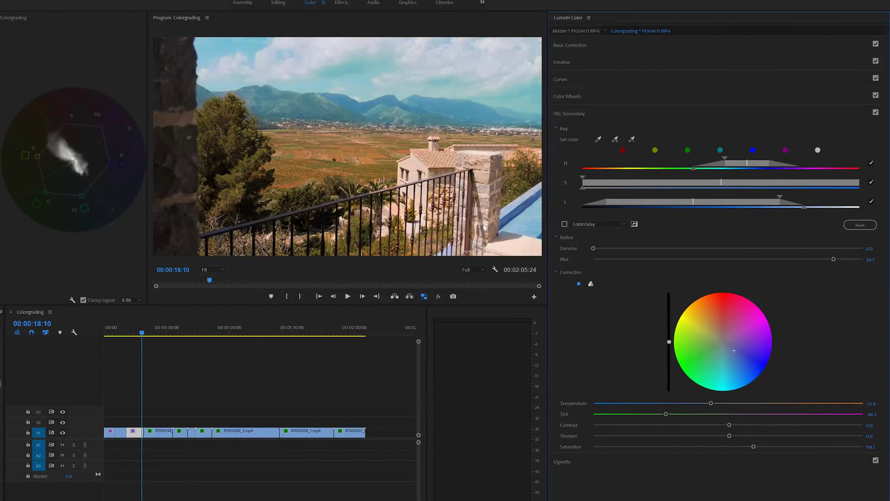
Refine the teal sky with Temperature -1.7, a softer green Tint, a wider luminance range and the color wheel moved toward cyan
{"action": "left_click_drag", "start_coordinate": [712, 403], "coordinate": [726, 403]}
{"action": "left_click_drag", "start_coordinate": [666, 414], "coordinate": [658, 414]}
{"action": "left_click_drag", "start_coordinate": [781, 197], "coordinate": [788, 198]}
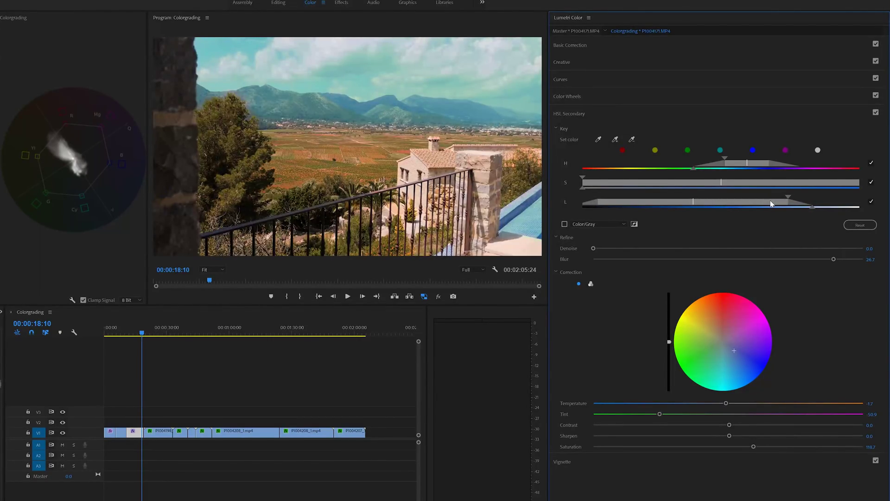
{"action": "left_click_drag", "start_coordinate": [677, 413], "coordinate": [681, 414]}
{"action": "left_click_drag", "start_coordinate": [734, 350], "coordinate": [726, 354]}
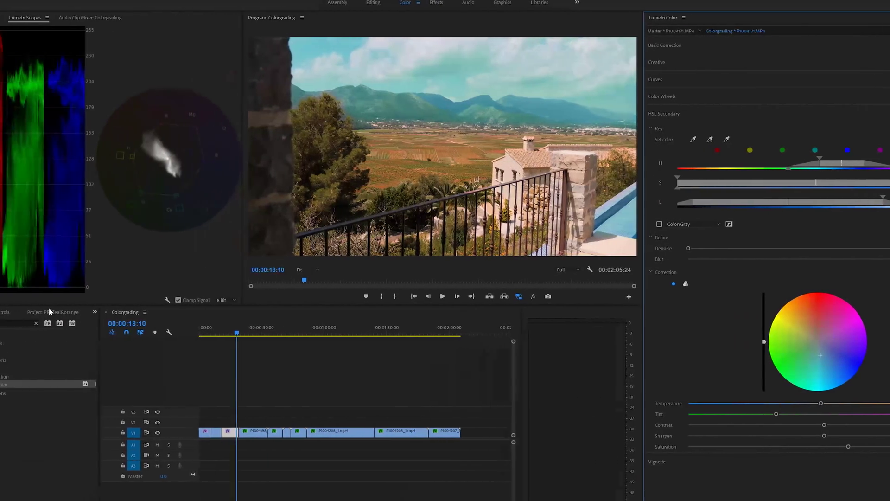
Show the clip's effect controls, collapse the second Lumetri Color effect, and compare the picture with it disabled and enabled
{"action": "left_click", "coordinate": [93, 315]}
{"action": "left_click", "coordinate": [142, 312]}
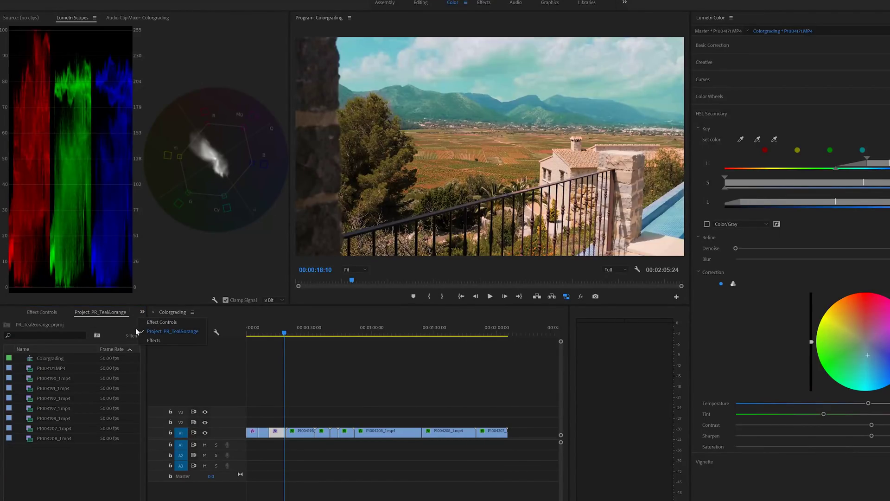
{"action": "left_click", "coordinate": [138, 332]}
{"action": "left_click", "coordinate": [19, 433]}
{"action": "key", "text": "ctrl+c"}
{"action": "key", "text": "ctrl+v"}
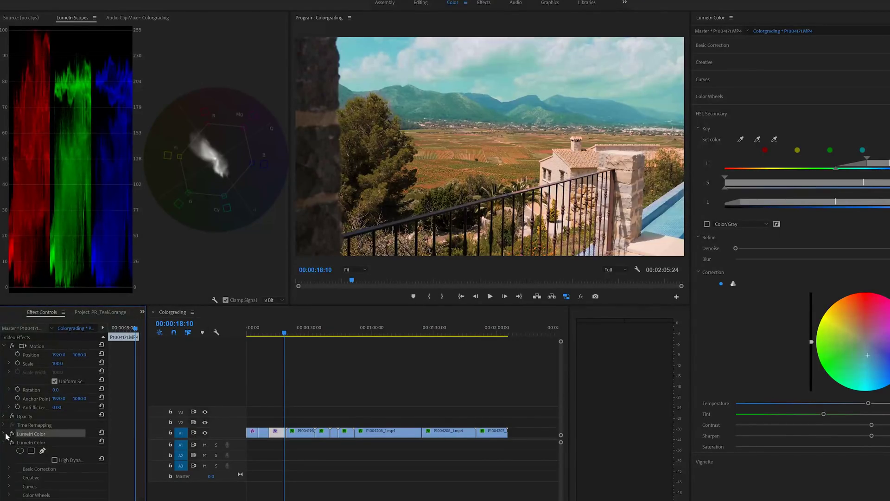
{"action": "left_click", "coordinate": [5, 442]}
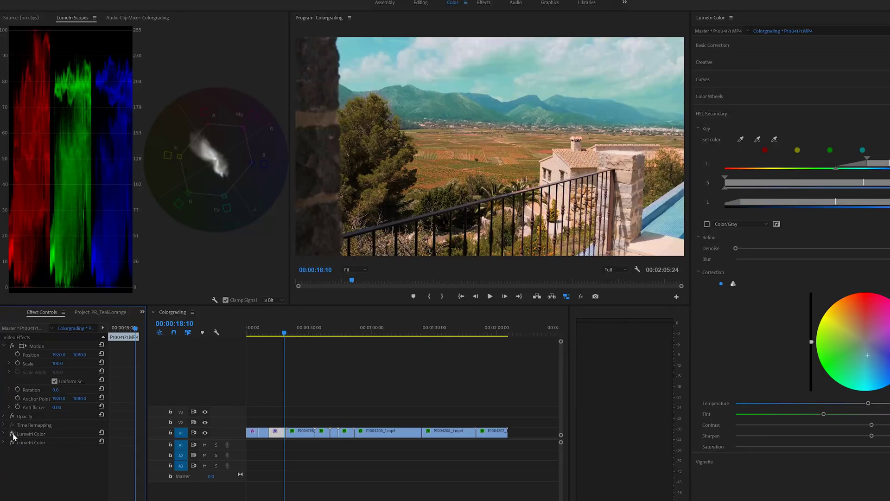
{"action": "left_click", "coordinate": [13, 444]}
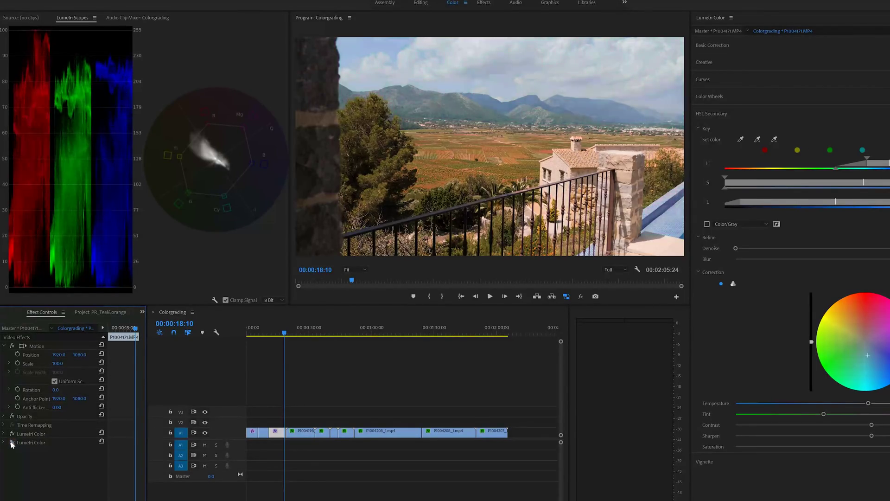
{"action": "left_click", "coordinate": [12, 443]}
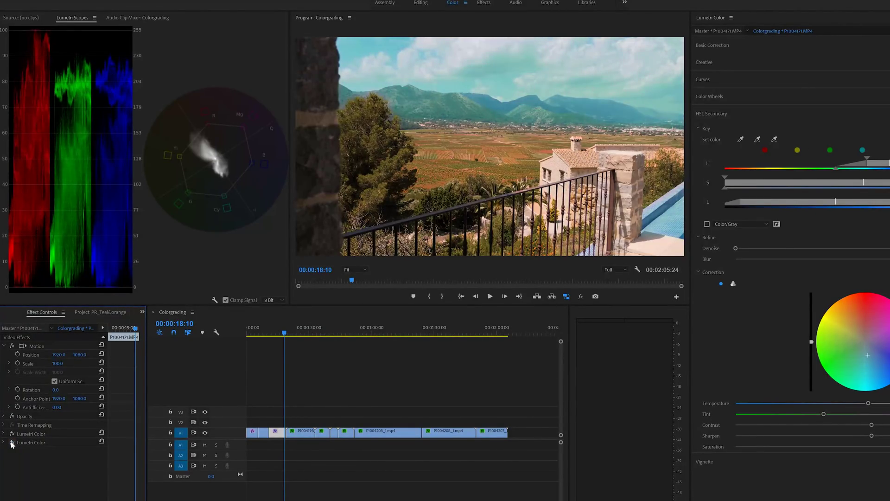
Soften the keyed teal sky in the second Lumetri Color effect with a warmer Temperature, a less green Tint and lower Saturation
{"action": "left_click", "coordinate": [41, 443]}
{"action": "left_click_drag", "start_coordinate": [825, 417], "coordinate": [870, 420]}
{"action": "left_click_drag", "start_coordinate": [728, 419], "coordinate": [739, 404]}
{"action": "mouse_move", "coordinate": [753, 447]}
{"action": "left_mouse_down"}
{"action": "mouse_move", "coordinate": [813, 446]}
{"action": "mouse_move", "coordinate": [733, 448]}
{"action": "left_mouse_up"}
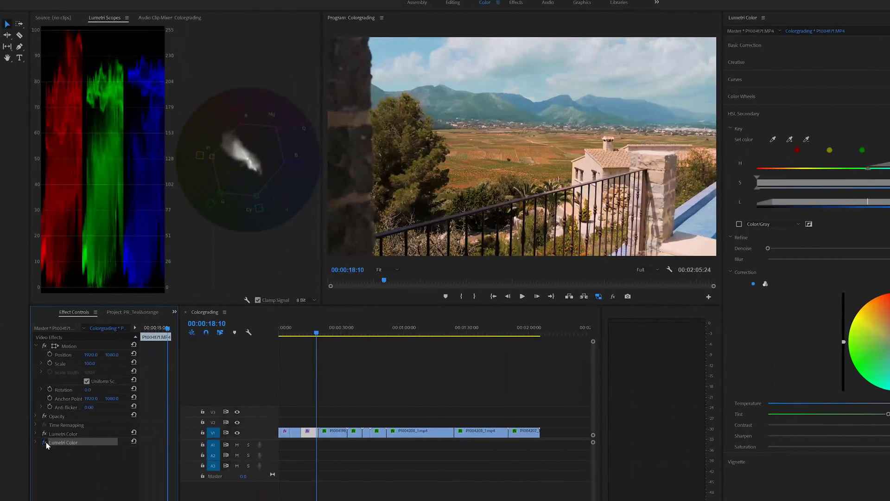
Compare the softened grade with the earlier balcony shot at 00:00:08:10, and return to the clip at 00:00:17:00
{"action": "left_click", "coordinate": [45, 442]}
{"action": "left_click", "coordinate": [296, 330]}
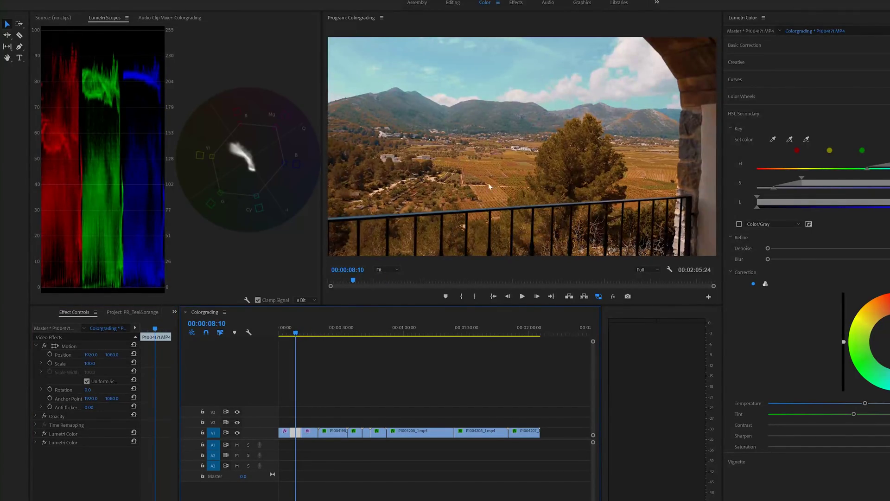
{"action": "mouse_move", "coordinate": [281, 309]}
{"action": "left_mouse_down"}
{"action": "mouse_move", "coordinate": [296, 306]}
{"action": "mouse_move", "coordinate": [289, 304]}
{"action": "left_mouse_up"}
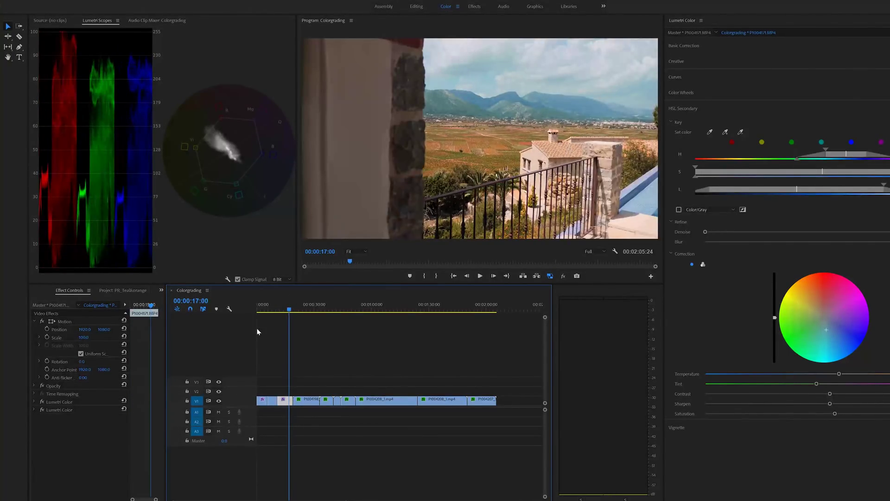
Place the sky-key Lumetri effect above the green-key one, and move the green key's color wheel slightly toward orange
{"action": "left_click", "coordinate": [60, 402]}
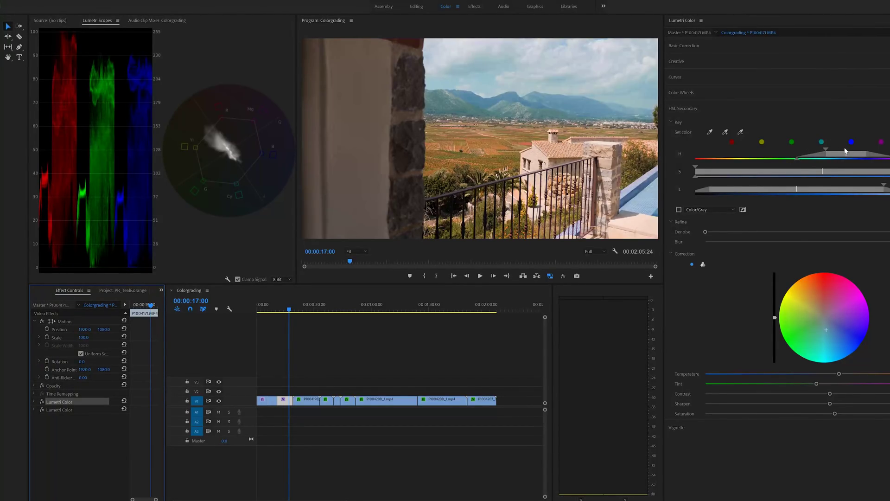
{"action": "left_click_drag", "start_coordinate": [63, 402], "coordinate": [65, 416]}
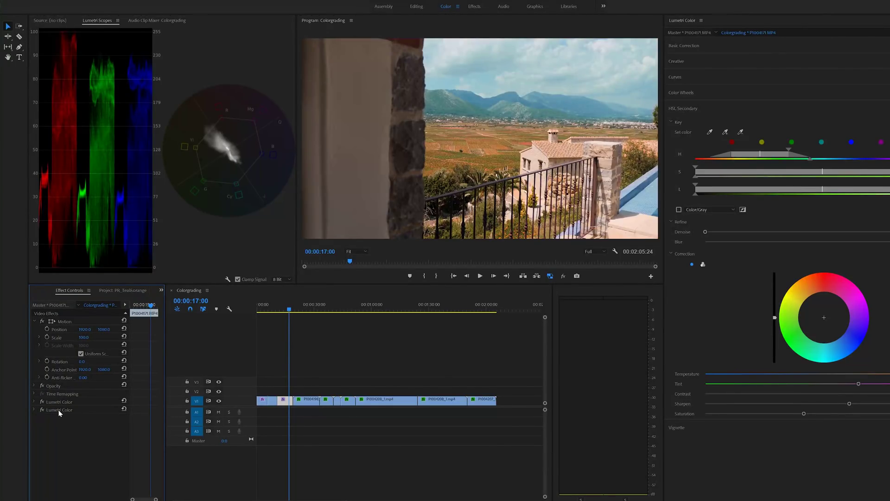
{"action": "left_click", "coordinate": [61, 410]}
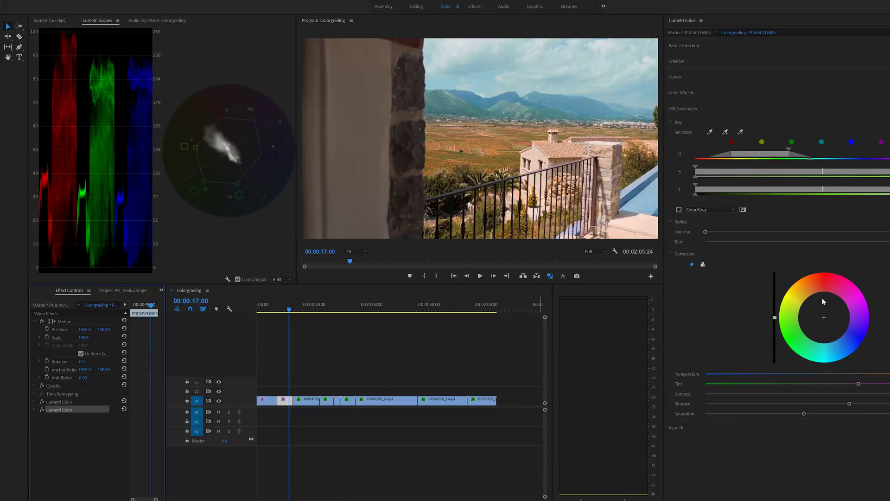
{"action": "mouse_move", "coordinate": [824, 301]}
{"action": "left_mouse_down"}
{"action": "mouse_move", "coordinate": [817, 293]}
{"action": "mouse_move", "coordinate": [816, 306]}
{"action": "left_mouse_up"}
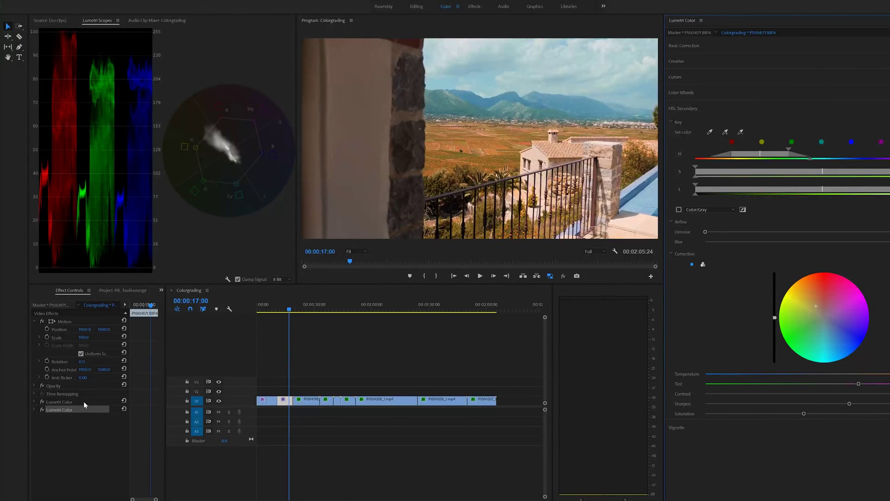
Compare the picture with the lower Lumetri Color effect off and on, and move the playhead to 00:00:17:10
{"action": "left_click", "coordinate": [42, 410]}
{"action": "left_click", "coordinate": [42, 409]}
{"action": "left_click_drag", "start_coordinate": [289, 311], "coordinate": [289, 311]}
Switch between the two Lumetri Color effects to review their HSL Secondary keys, and return the playhead to 00:00:17:00
{"action": "left_click", "coordinate": [46, 414]}
{"action": "left_click", "coordinate": [57, 403]}
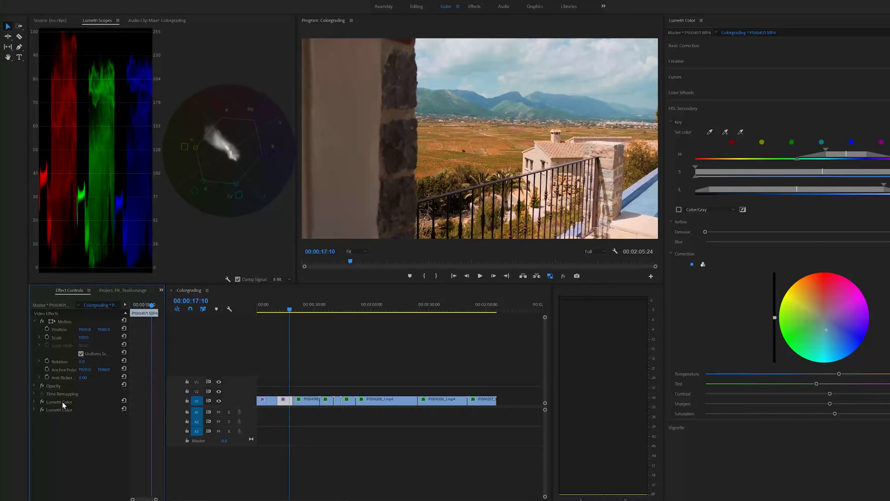
{"action": "left_click", "coordinate": [64, 420]}
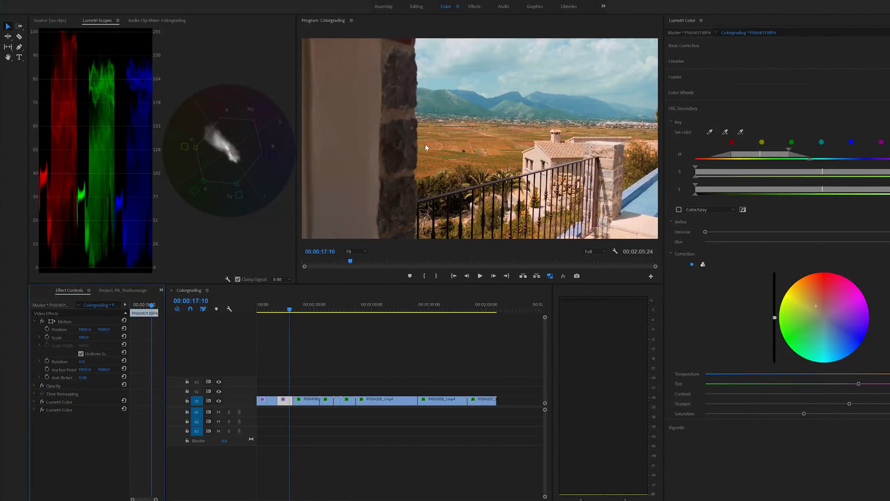
{"action": "left_click", "coordinate": [63, 410]}
{"action": "left_click", "coordinate": [65, 398]}
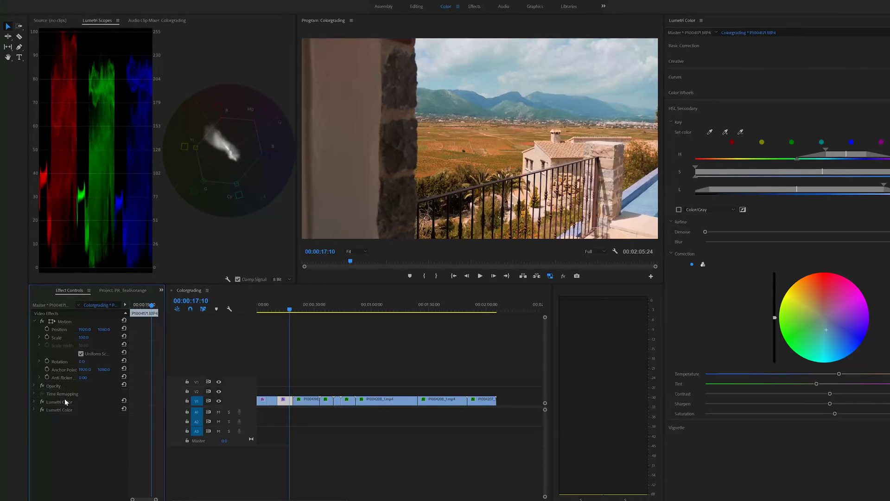
{"action": "left_click", "coordinate": [64, 419]}
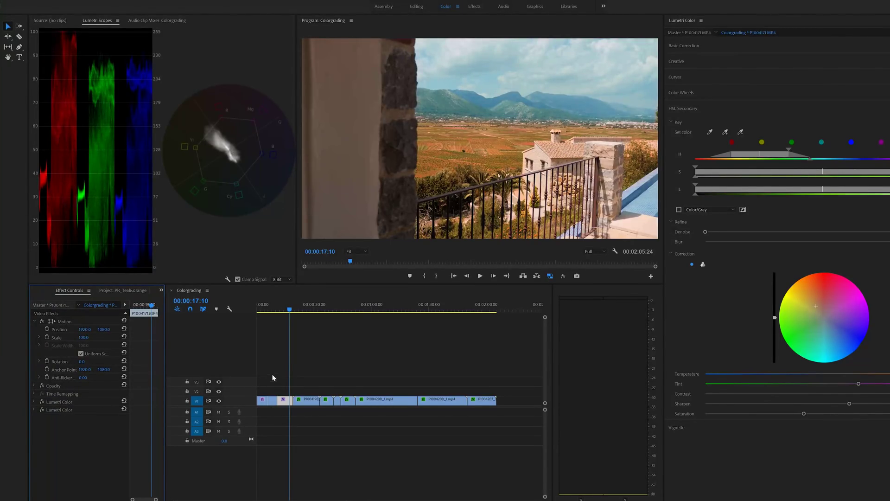
{"action": "left_click", "coordinate": [286, 310]}
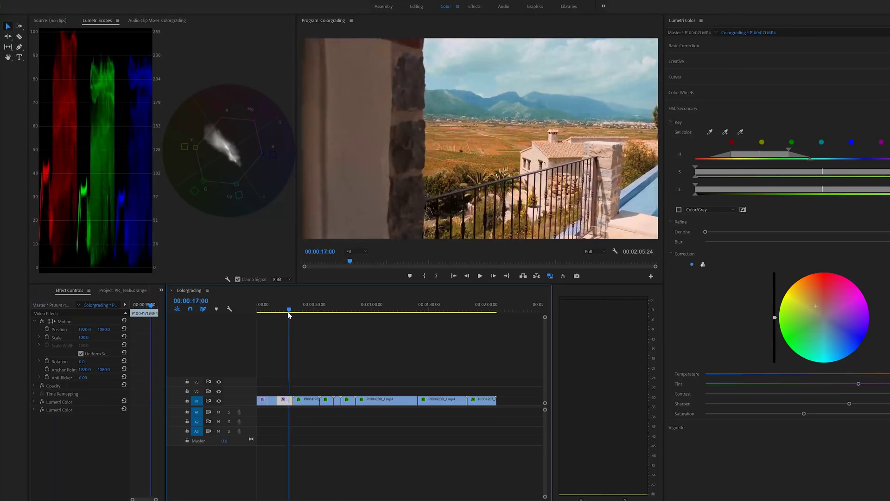
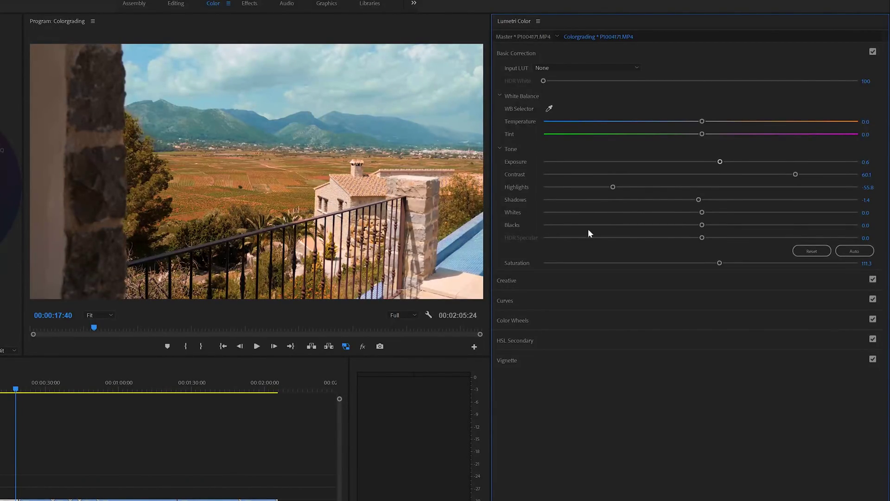
Set Whites to 16.5 in Basic Correction, try Blacks at 100, and reset Blacks to 0
{"action": "left_click_drag", "start_coordinate": [721, 211], "coordinate": [752, 213]}
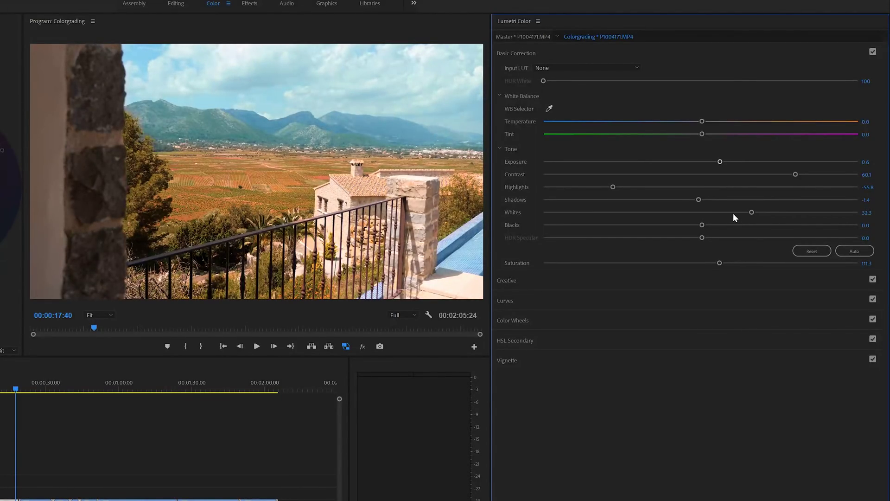
{"action": "left_click_drag", "start_coordinate": [732, 211], "coordinate": [853, 227]}
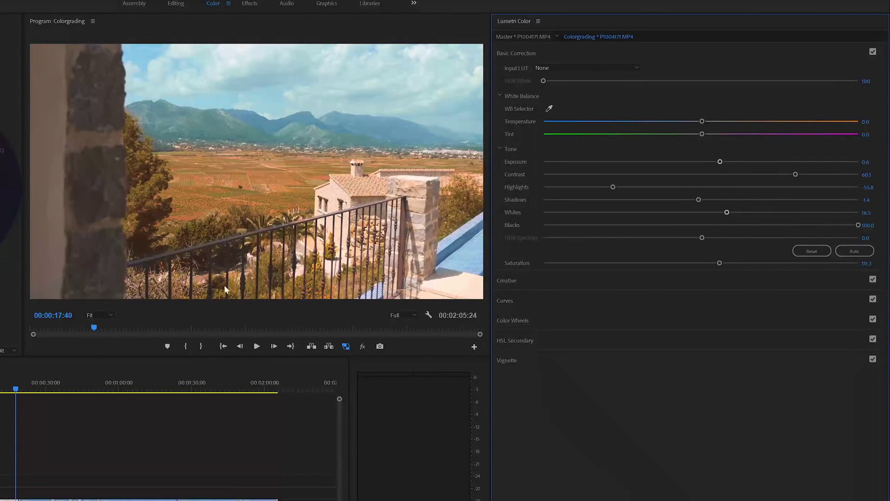
{"action": "double_click", "coordinate": [795, 225]}
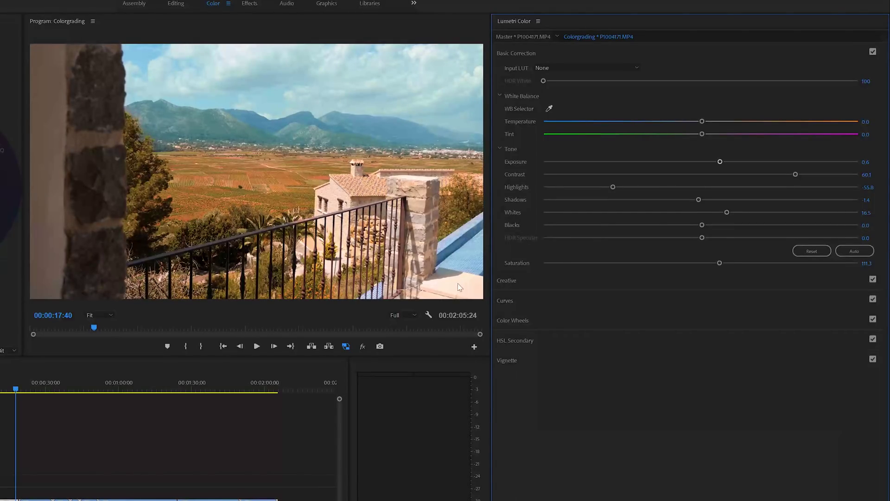
Increase Sharpen in the Creative adjustments, shape the RGB curve into a slight S with two points, and compare the Curves correction off and on
{"action": "left_click", "coordinate": [514, 280]}
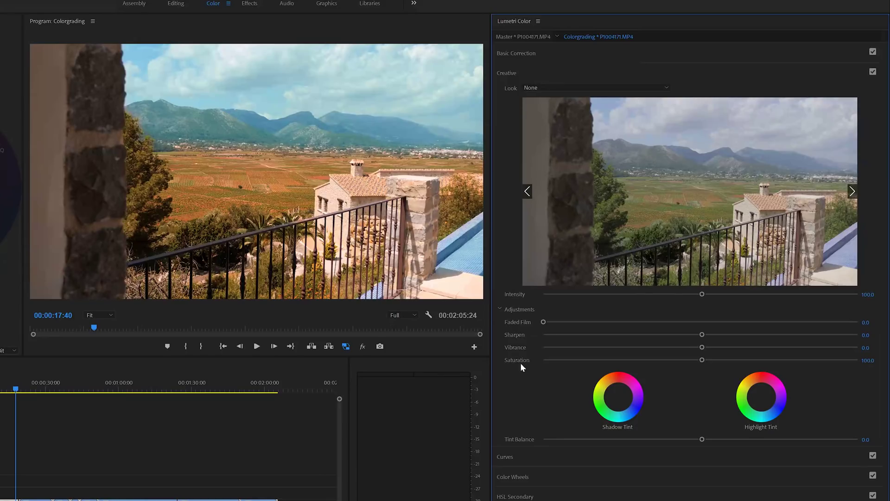
{"action": "left_click", "coordinate": [722, 334]}
{"action": "left_click", "coordinate": [513, 456]}
{"action": "mouse_move", "coordinate": [658, 253]}
{"action": "left_mouse_down"}
{"action": "mouse_move", "coordinate": [713, 194]}
{"action": "mouse_move", "coordinate": [659, 252]}
{"action": "left_mouse_up"}
{"action": "left_click", "coordinate": [872, 92]}
{"action": "left_click", "coordinate": [872, 93]}
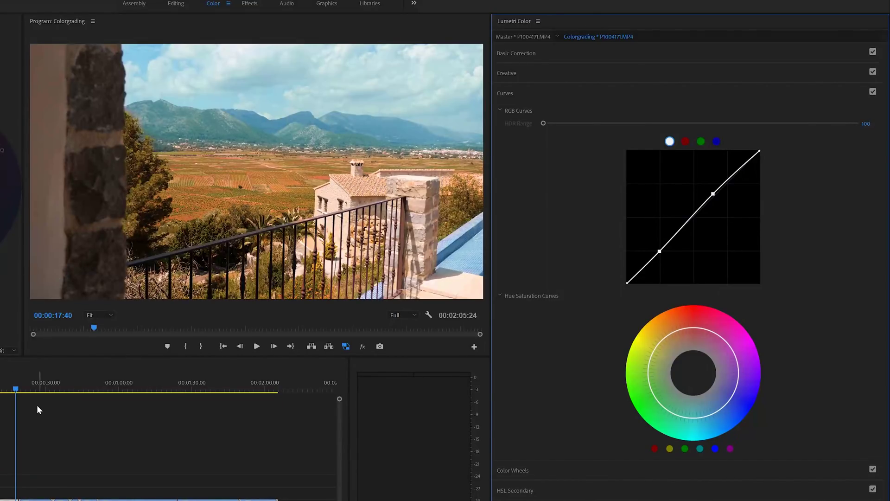
At 00:00:17:30, add anchor points on both sides of red on the hue saturation curve and pull the red section inward
{"action": "left_click_drag", "start_coordinate": [18, 388], "coordinate": [16, 389]}
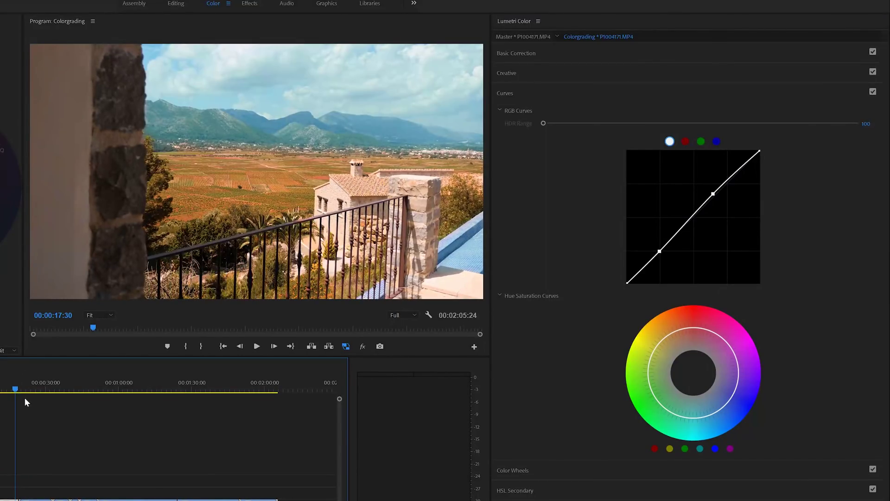
{"action": "left_click", "coordinate": [667, 335]}
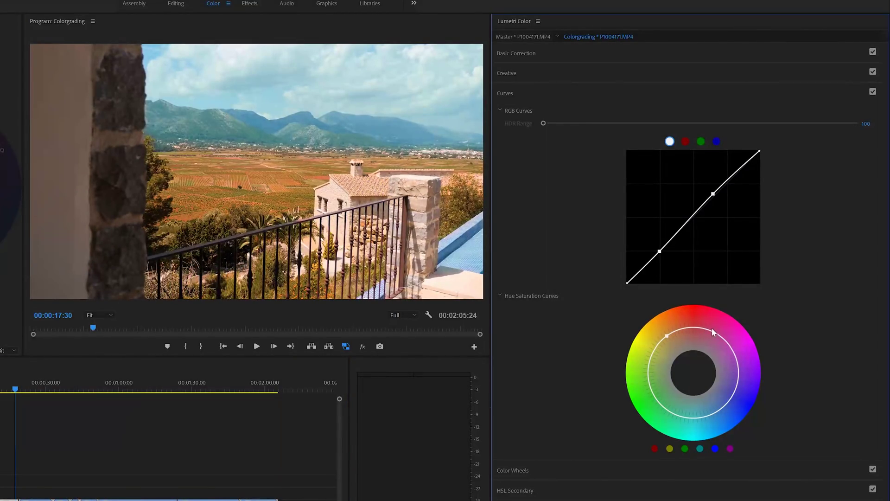
{"action": "left_click", "coordinate": [724, 340]}
{"action": "left_click_drag", "start_coordinate": [695, 328], "coordinate": [692, 332]}
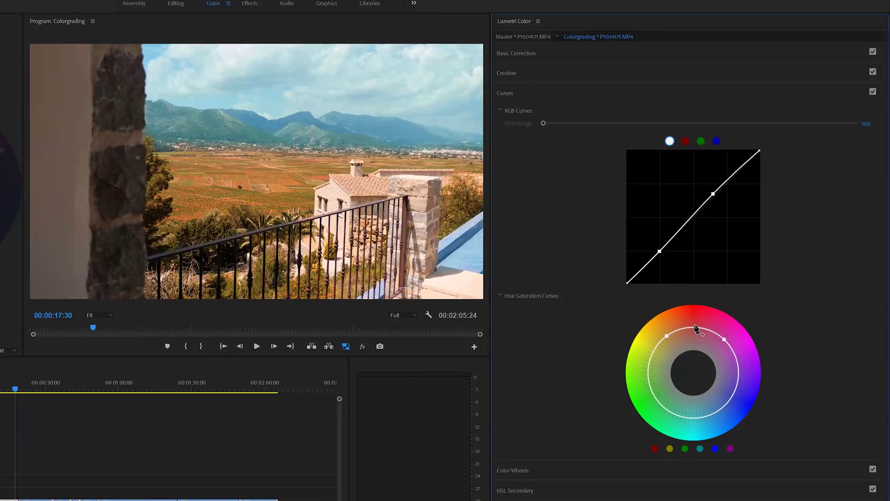